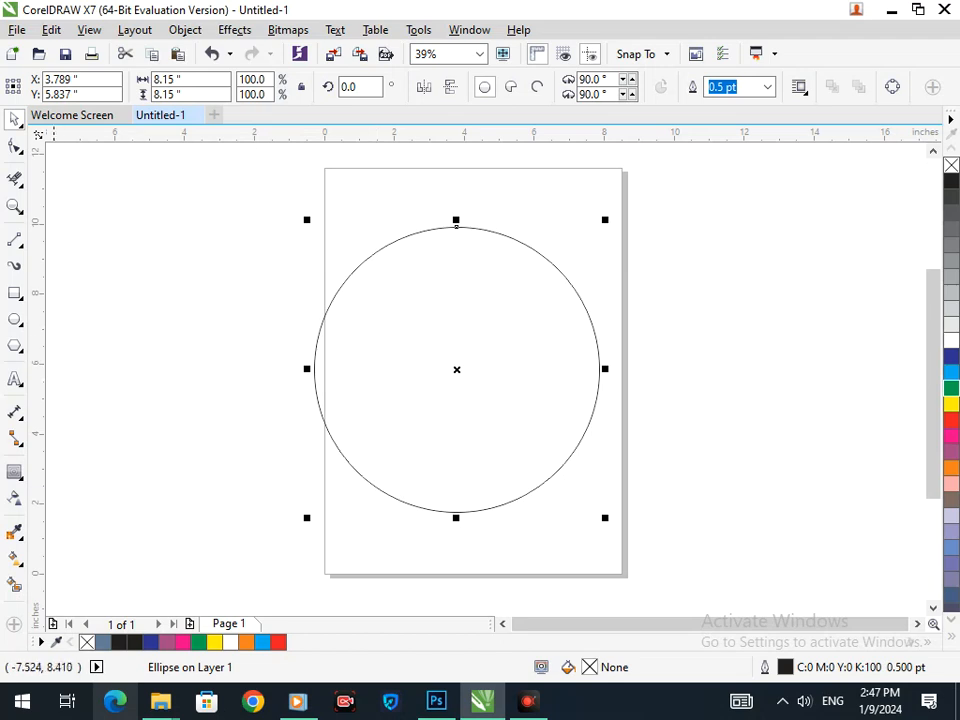
- Cut the circle along a horizontal line through its quadrants, keep only the lower half arc, and shift the arc slightly
click(14, 239)
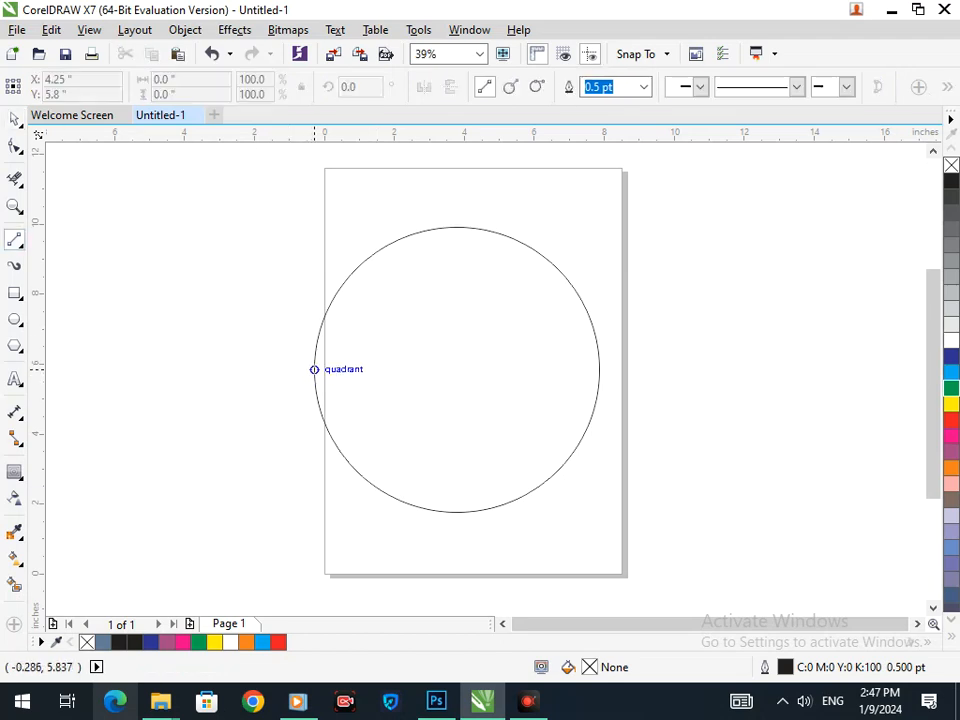
drag(313, 369, 614, 369)
click(14, 179)
drag(219, 245, 497, 405)
click(606, 369)
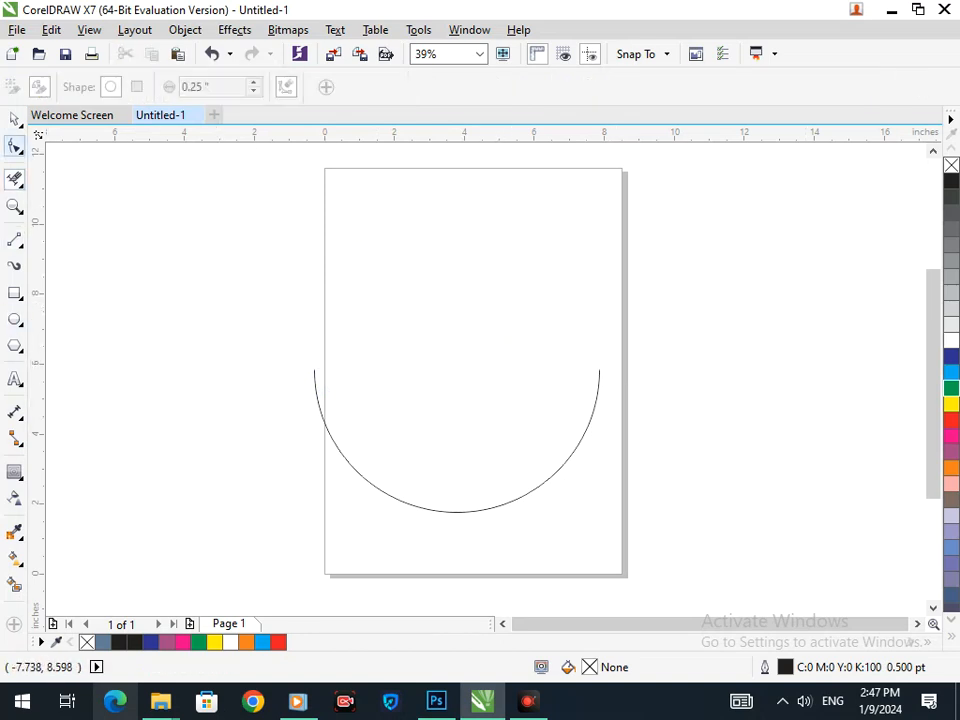
key(space)
drag(341, 450, 349, 446)
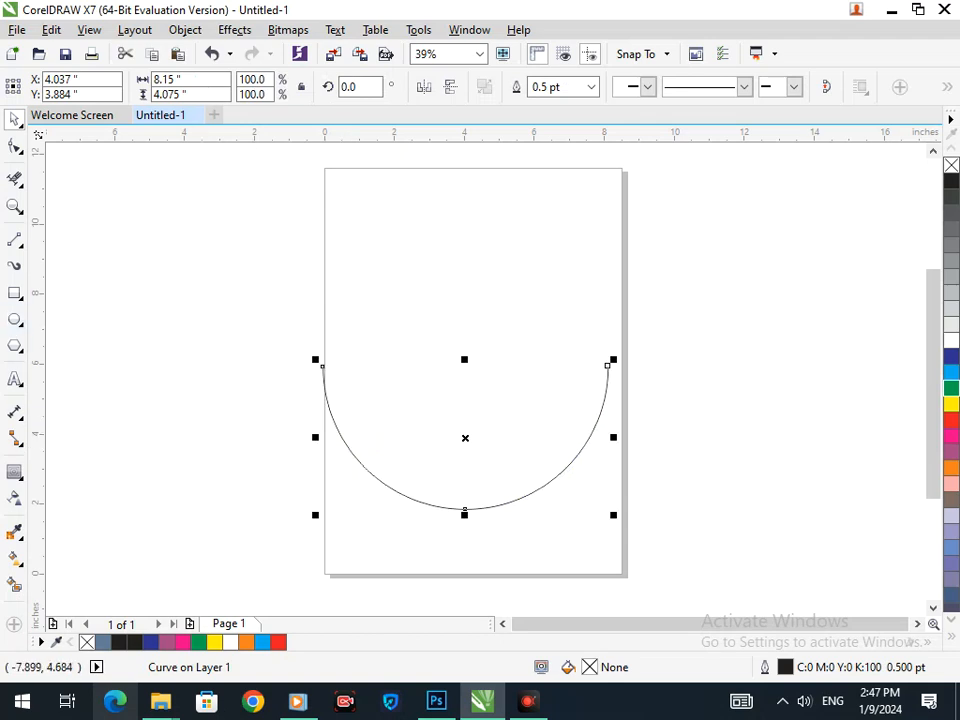
click(15, 240)
click(18, 348)
click(18, 381)
click(18, 536)
click(93, 475)
- Add the artistic text "A" beside the page
click(15, 379)
click(270, 280)
text(a)
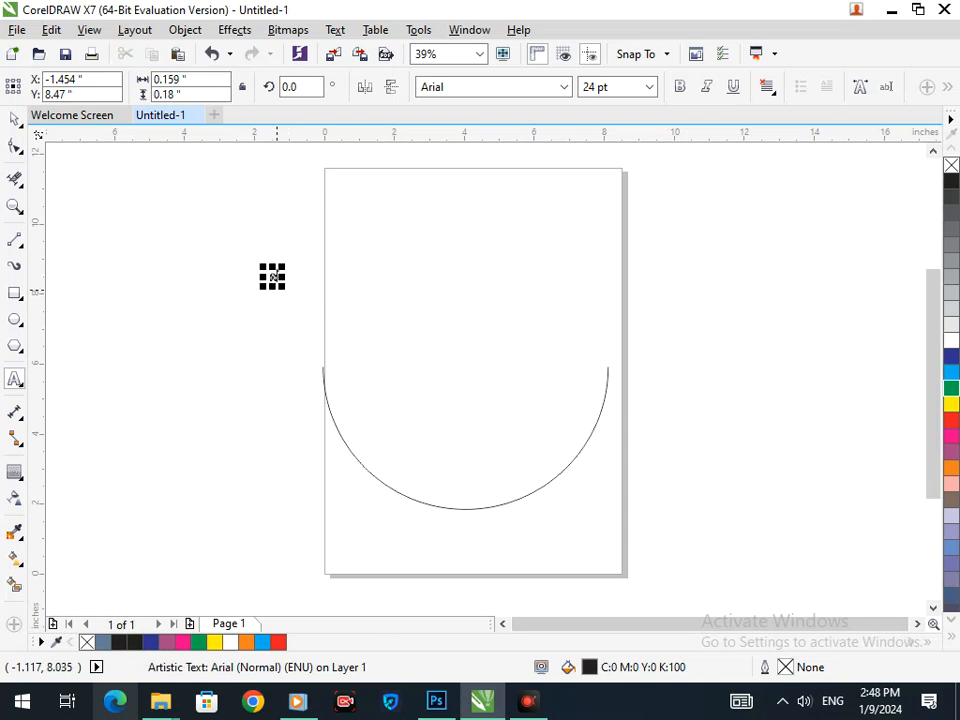
key(BackSpace)
text(A)
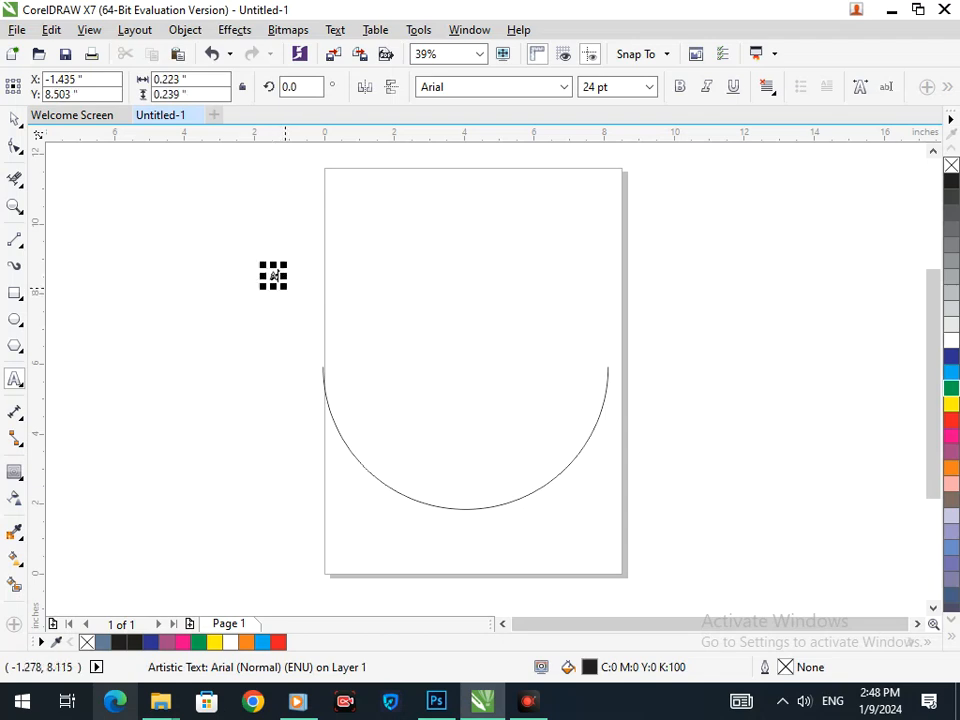
- Move the letter A onto the page, enlarge it to about 415 pt, and center it above the arc
click(14, 119)
click(139, 306)
drag(262, 301, 458, 335)
drag(373, 414, 397, 393)
click(652, 339)
drag(525, 364, 517, 386)
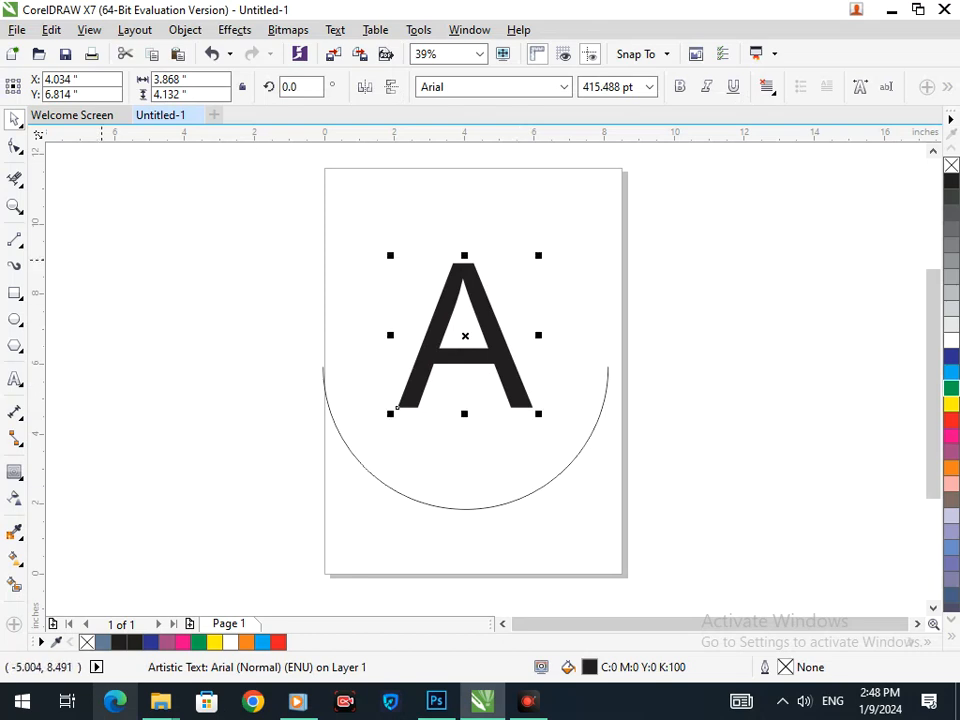
- Draw a straight line from the arc's left end down to below the letter's left leg and convert it to a curve
click(14, 239)
drag(322, 367, 435, 446)
click(15, 146)
click(369, 399)
click(262, 87)
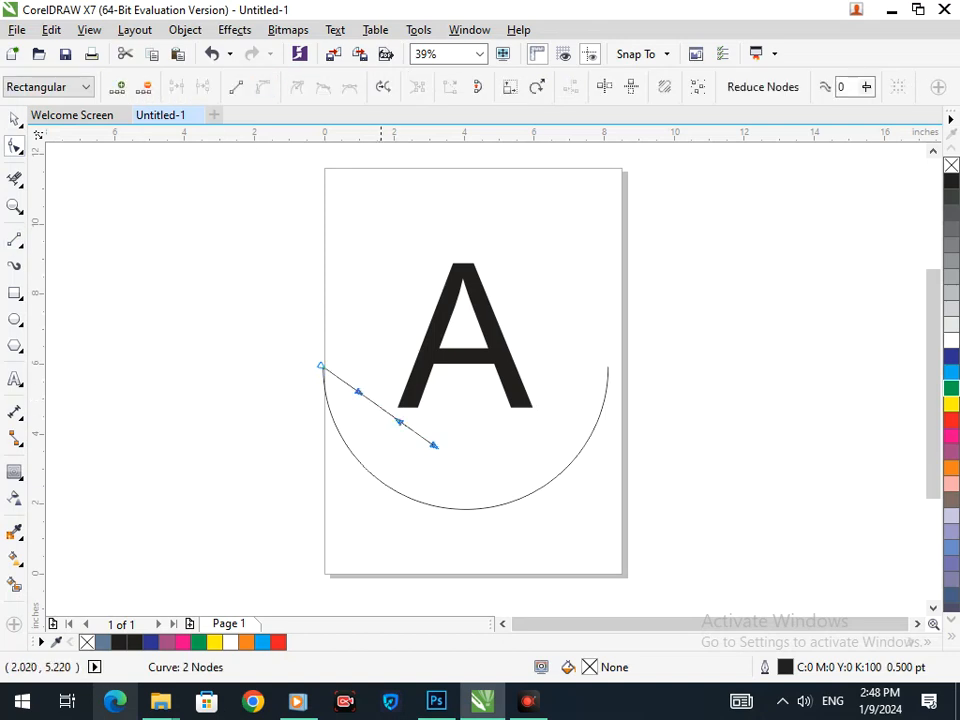
- Bend the new line into an S-curve that arches above the arc's left end and dips before its inner end
drag(377, 404, 359, 366)
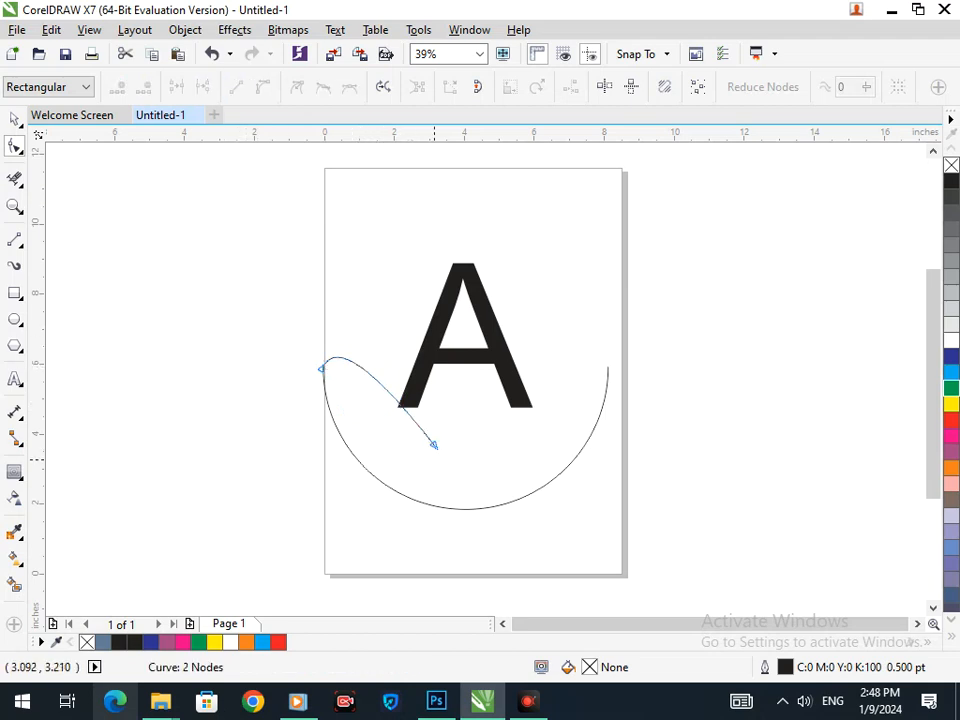
click(433, 444)
drag(379, 372, 423, 475)
drag(336, 338, 346, 312)
drag(420, 471, 411, 473)
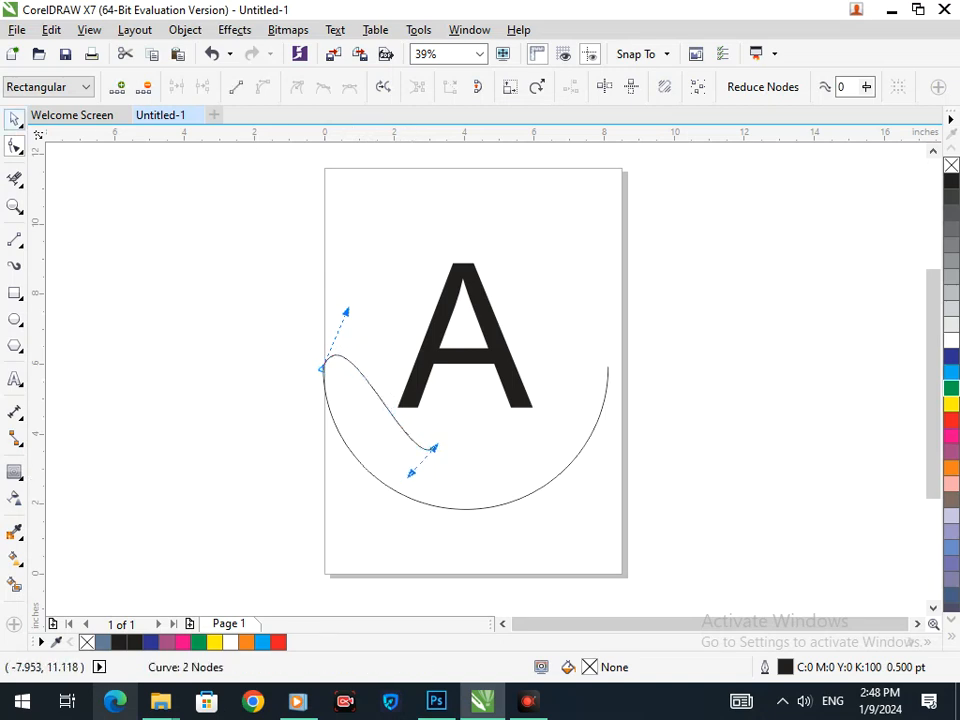
- Place a horizontally mirrored copy of the S-curve at the arc's right end
click(14, 119)
click(170, 333)
click(418, 445)
drag(319, 403, 401, 448)
right_click(466, 437)
right_click(497, 446)
click(622, 524)
key(Delete)
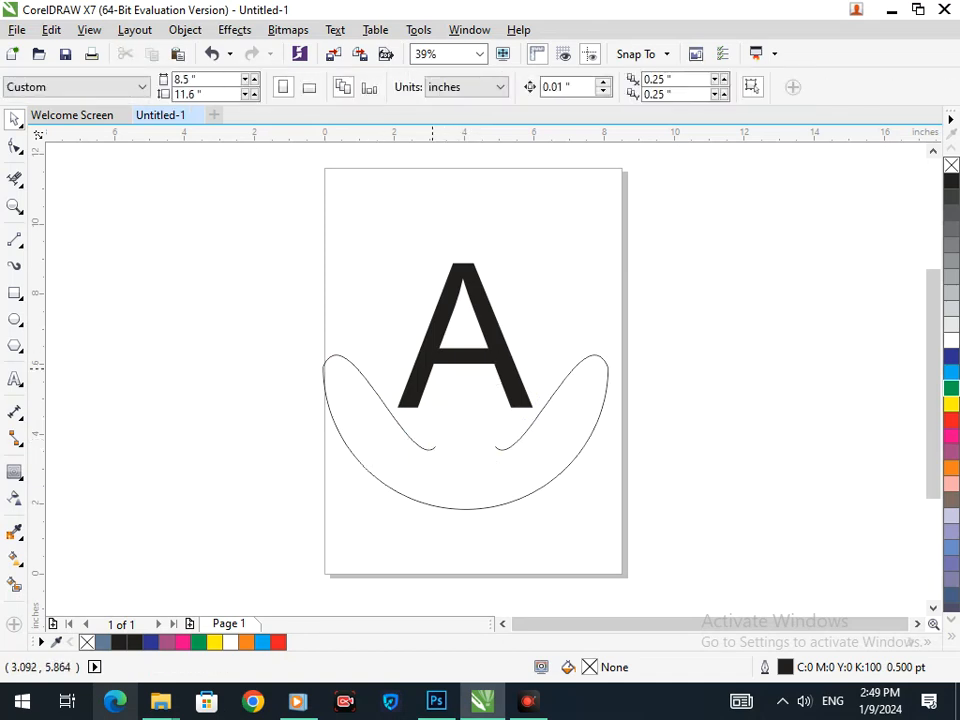
- Shrink the letter A to about 231 pt and position its feet on the inner ends of the two S-curves
click(432, 367)
drag(393, 417, 435, 445)
key(Right)
key(Right)
key(Down)
key(Right)
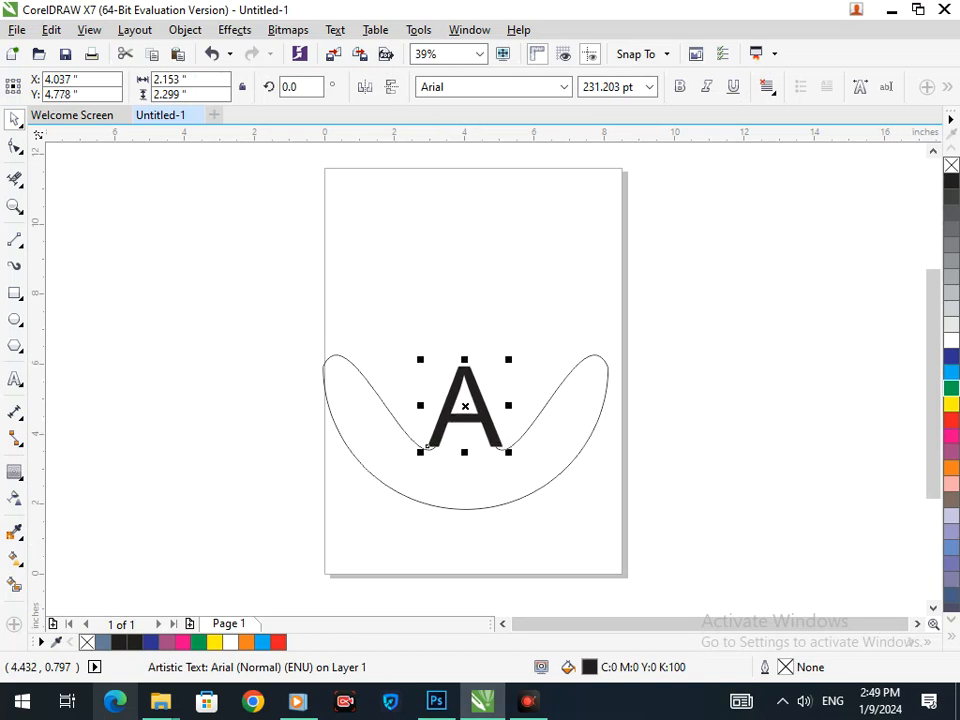
key(Escape)
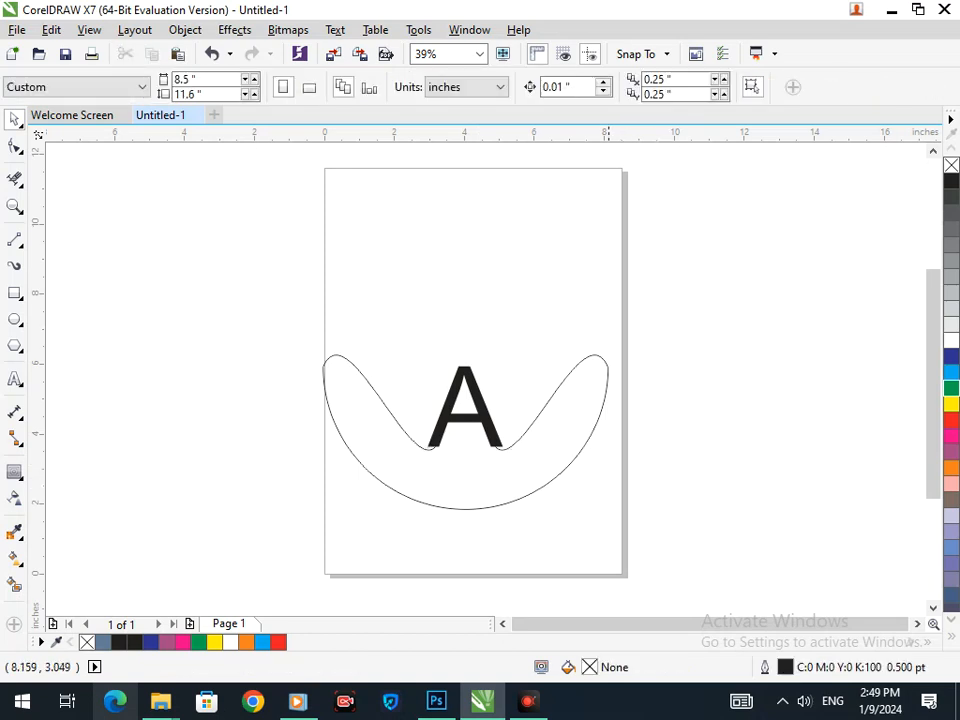
- Reshape the left S-curve by extending both node handles, making its hump broader and its descent steeper
key(F10)
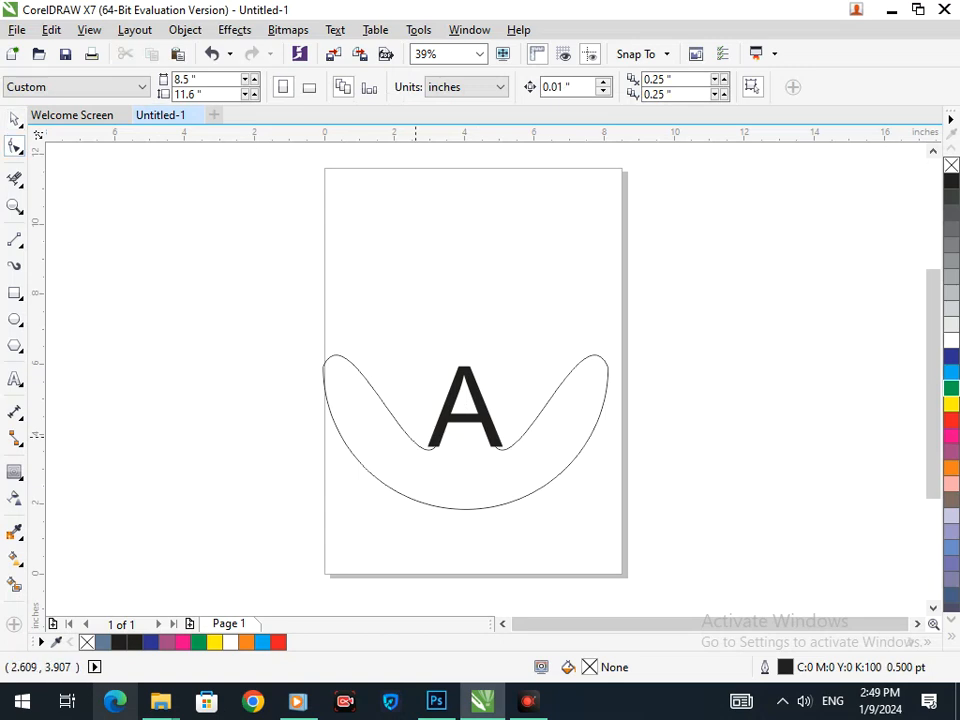
click(321, 368)
click(321, 368)
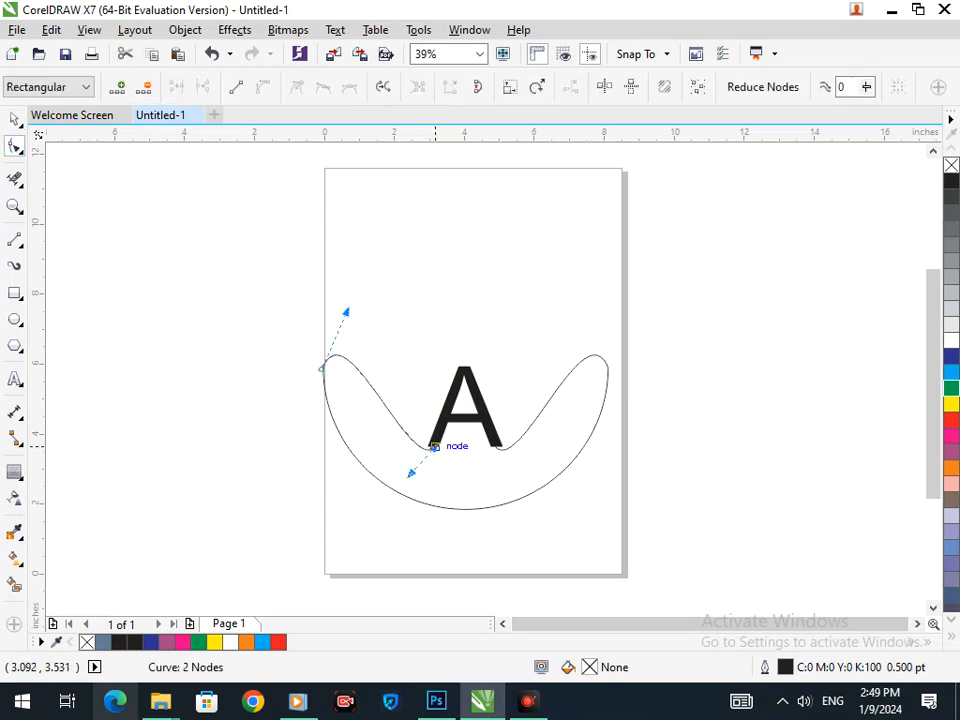
drag(411, 472, 382, 497)
drag(347, 312, 385, 317)
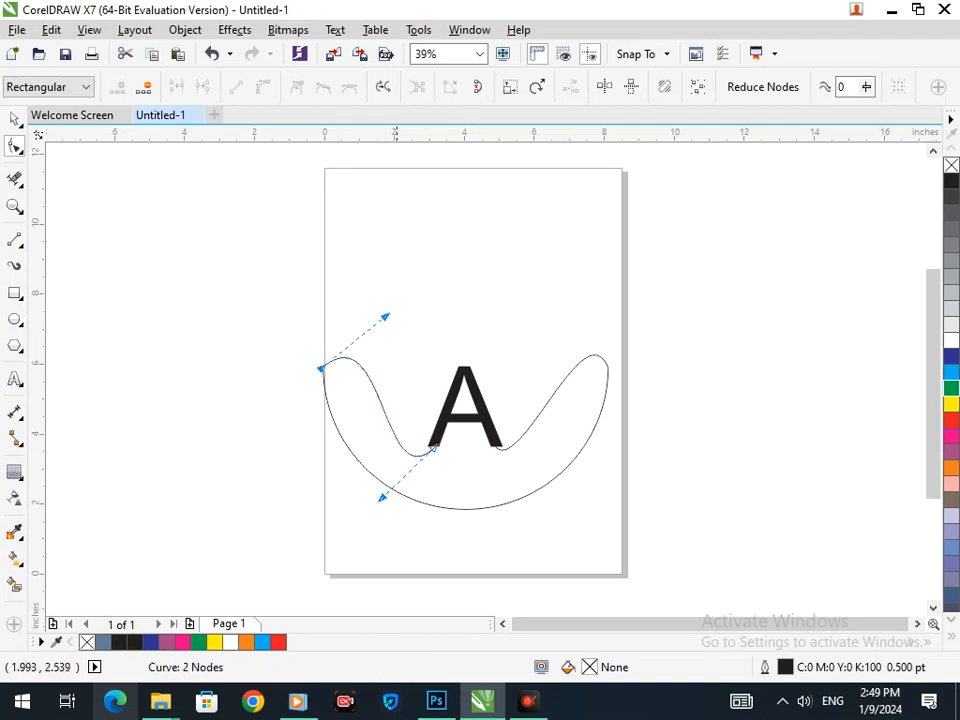
drag(382, 497, 358, 498)
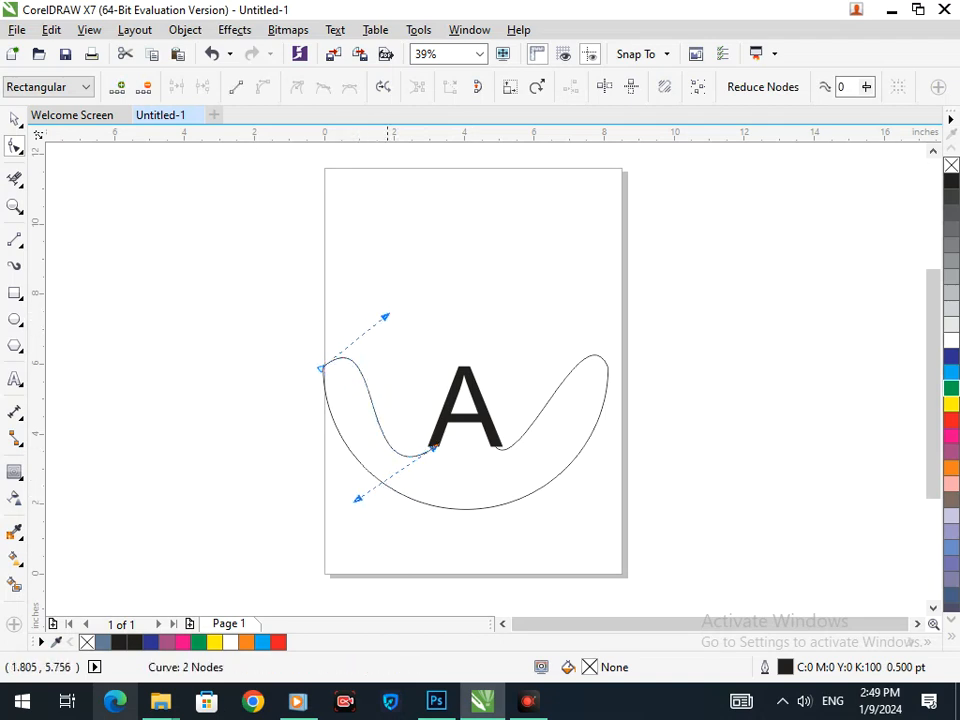
drag(386, 316, 433, 275)
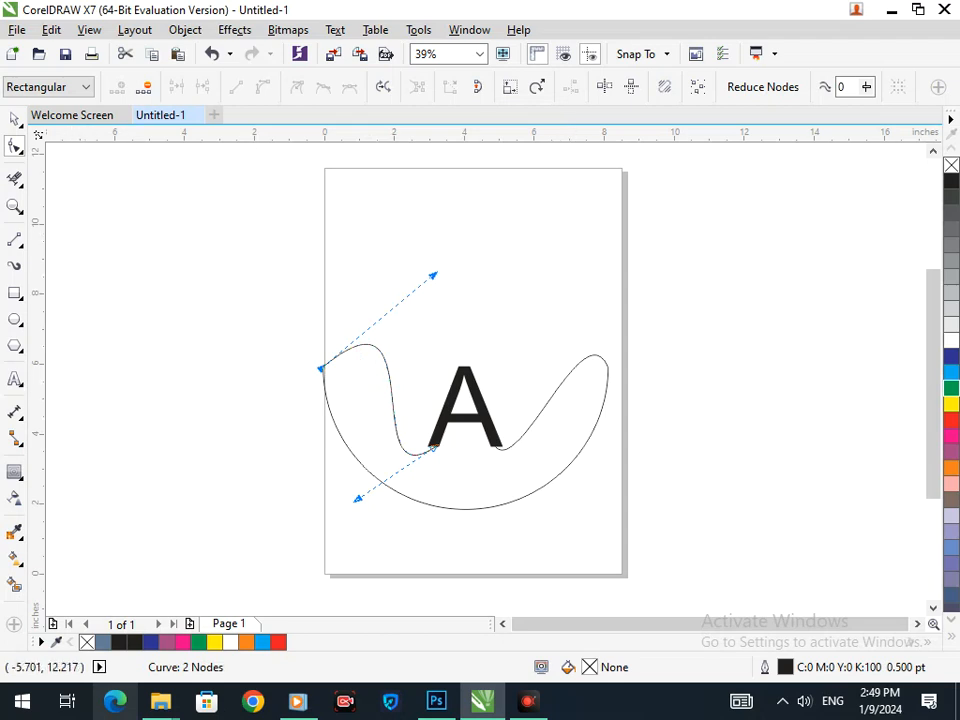
- Replace the right S-curve with a horizontally mirrored copy of the reshaped left curve
click(14, 119)
click(585, 410)
drag(557, 391, 563, 332)
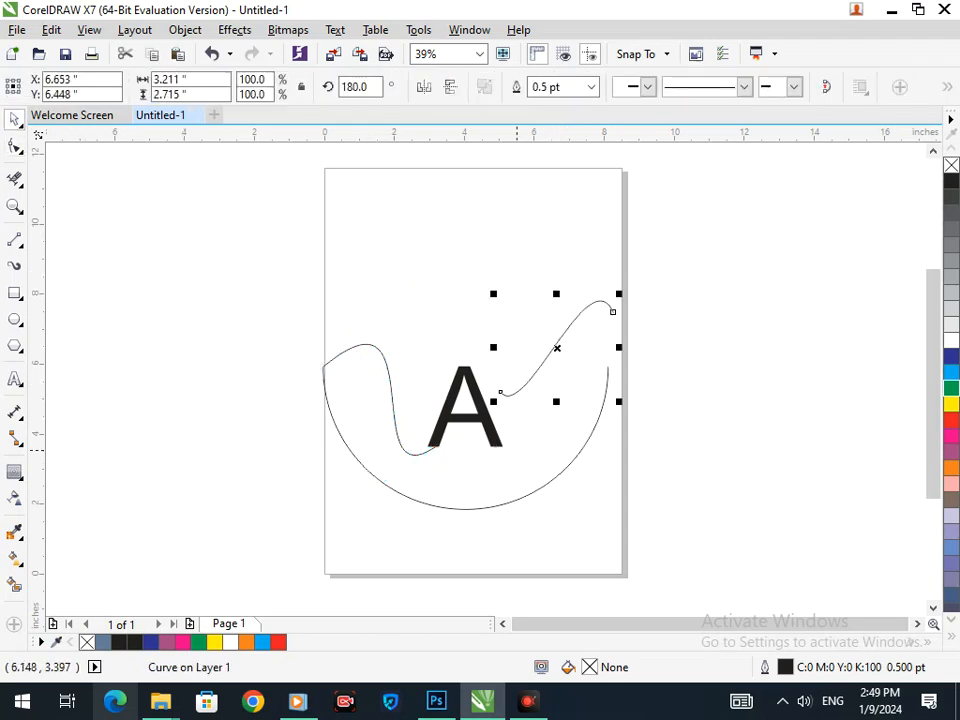
key(Delete)
click(396, 425)
drag(316, 399, 535, 433)
click(627, 548)
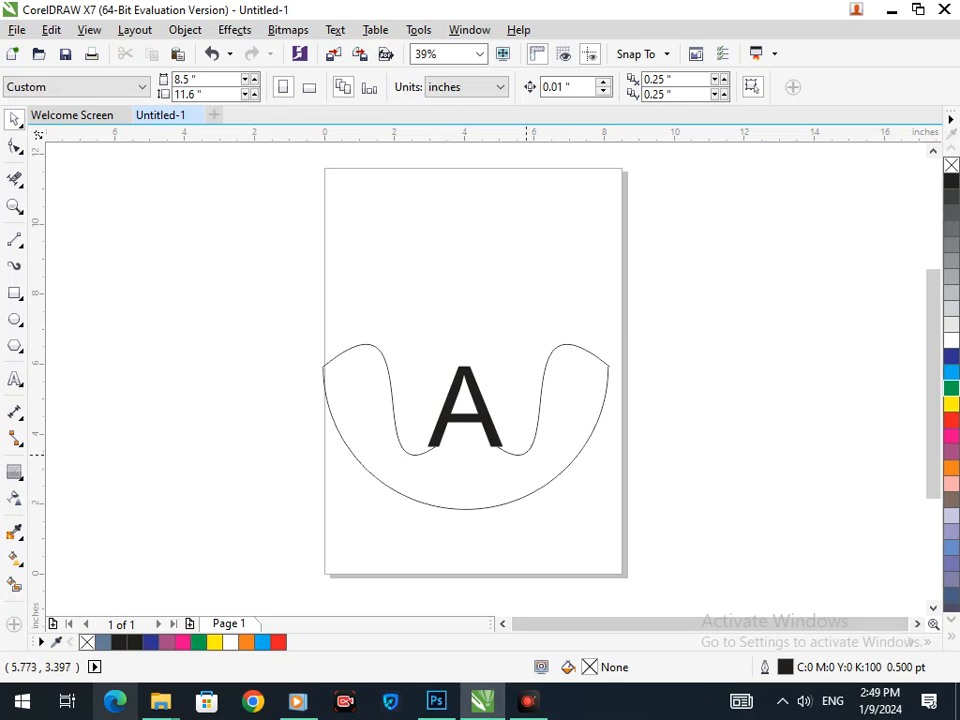
- Set the outline width of both S-curves and the arc to 16 pt
click(520, 452)
shift+click(420, 452)
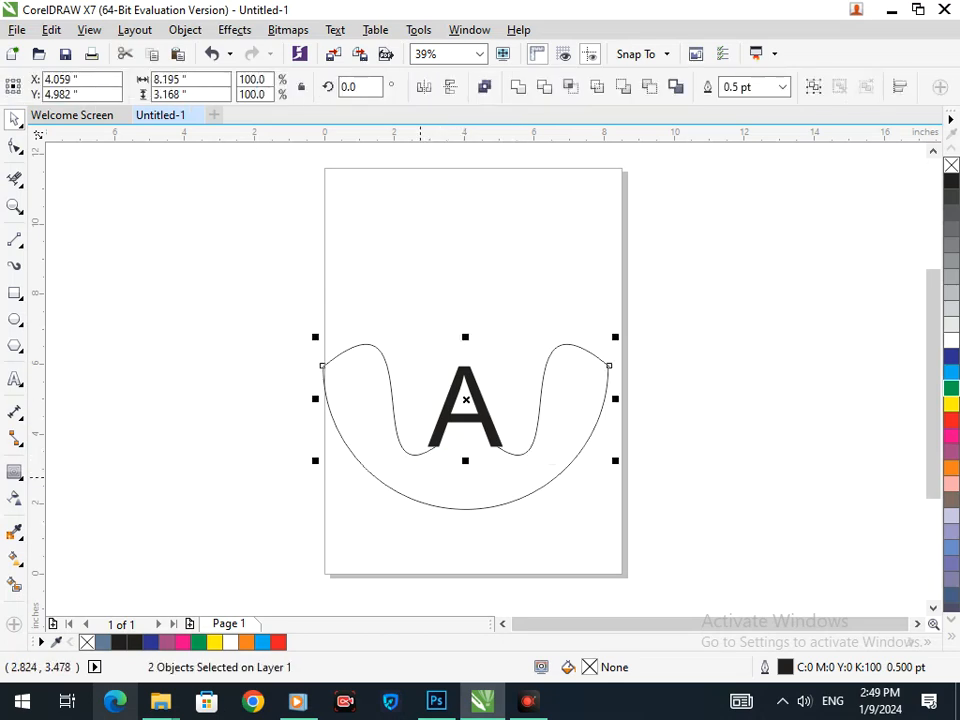
shift+click(324, 376)
click(745, 87)
click(782, 87)
click(737, 274)
click(723, 316)
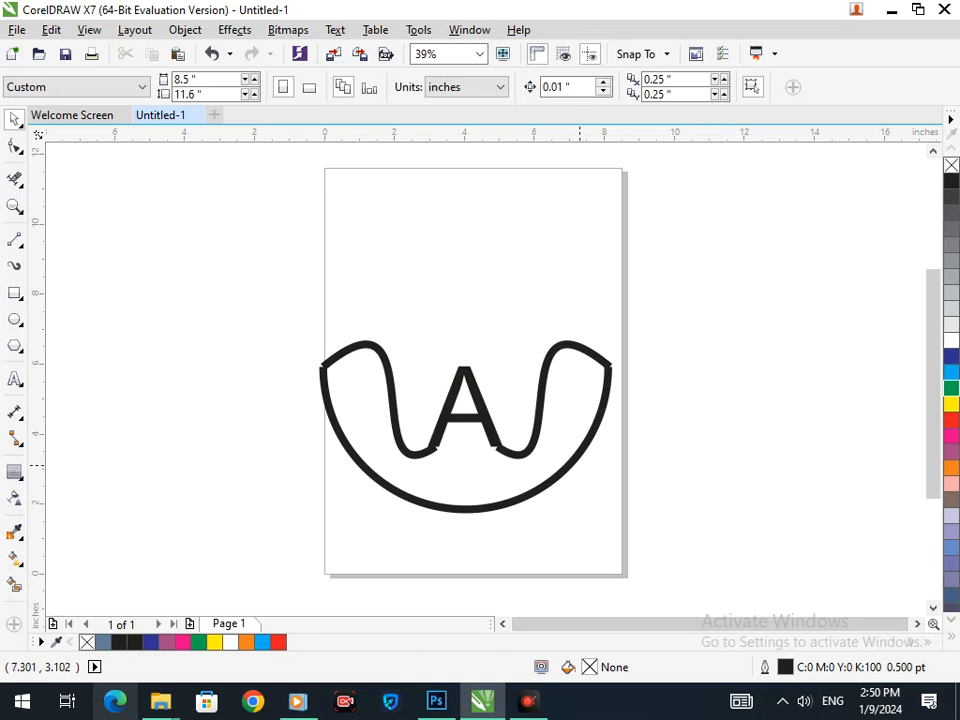
- Give all four objects' outlines rounded corners and line caps, placed behind the fill and scaling with the object
scroll(478, 424, up, 4)
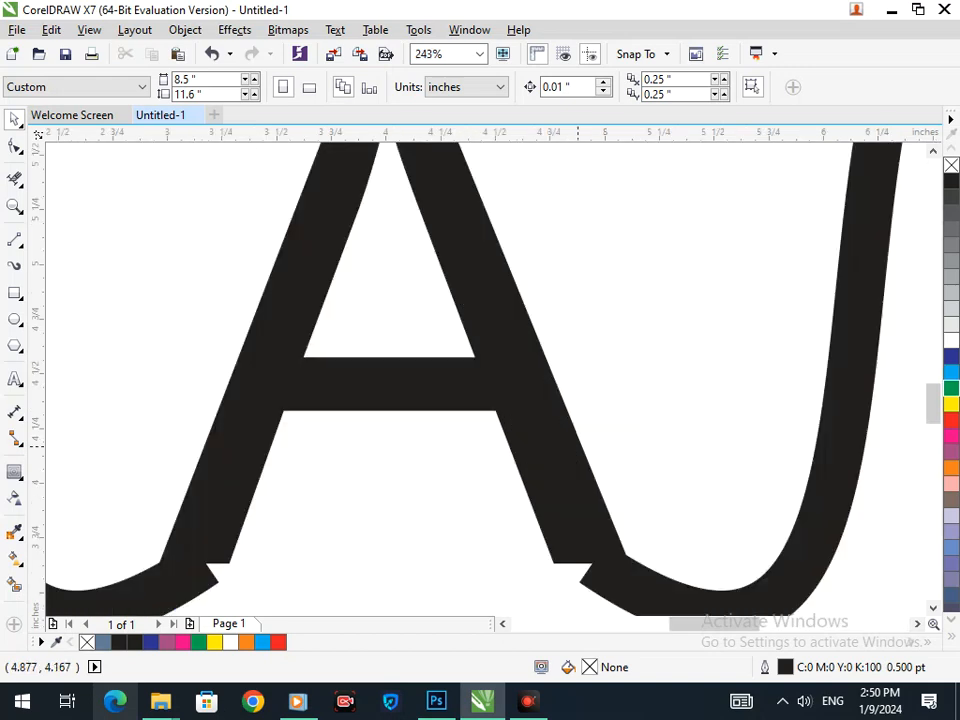
click(14, 239)
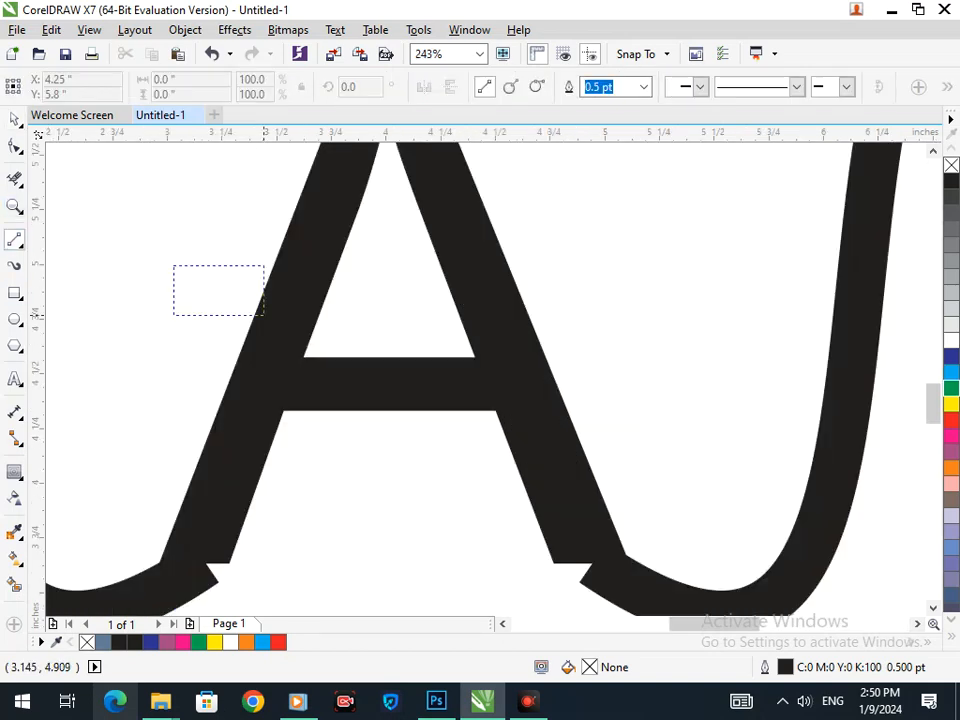
key(F3)
click(14, 119)
click(447, 419)
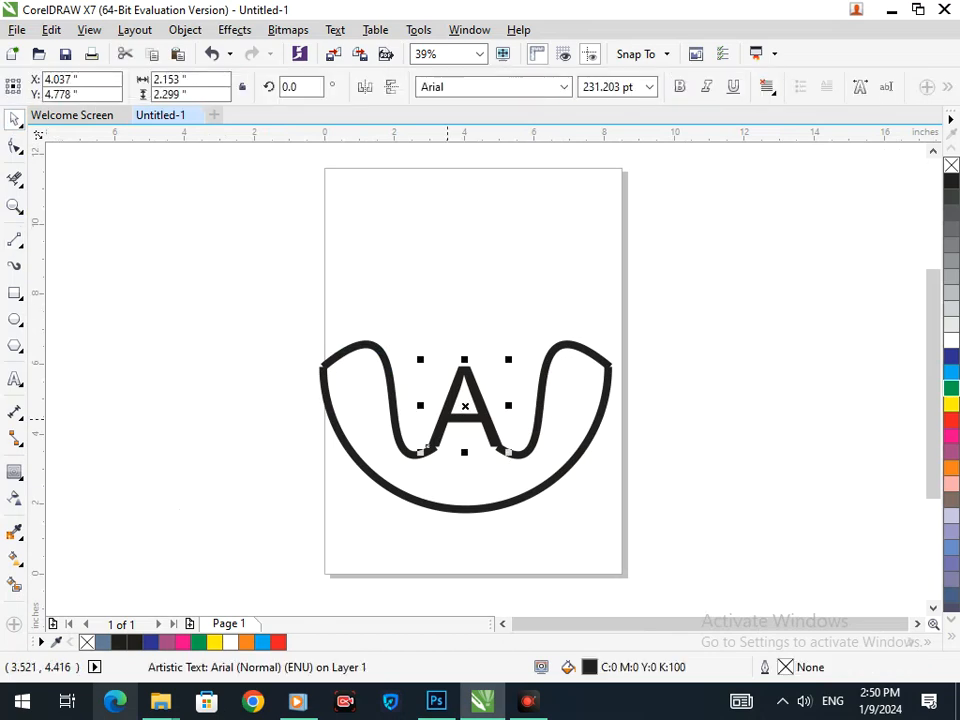
drag(212, 285, 760, 556)
key(F12)
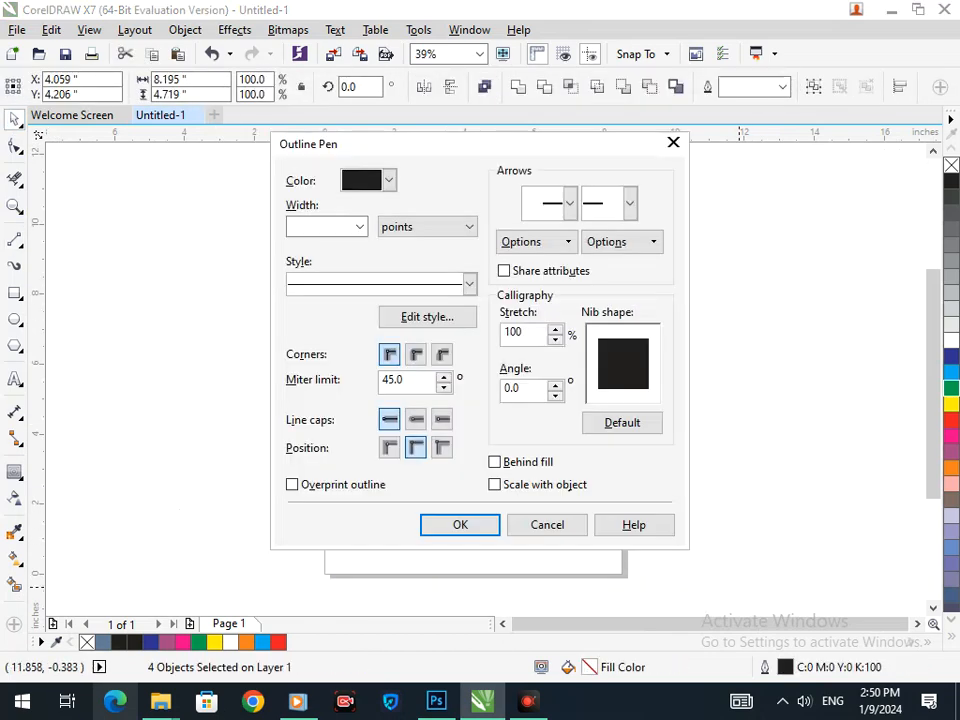
click(494, 461)
click(494, 484)
click(460, 524)
key(Escape)
key(F2)
drag(394, 398, 543, 505)
drag(419, 375, 540, 453)
key(F3)
key(ctrl+z)
- Increase the outline width of both S-curves and the arc to 20 pt
shift+click(429, 451)
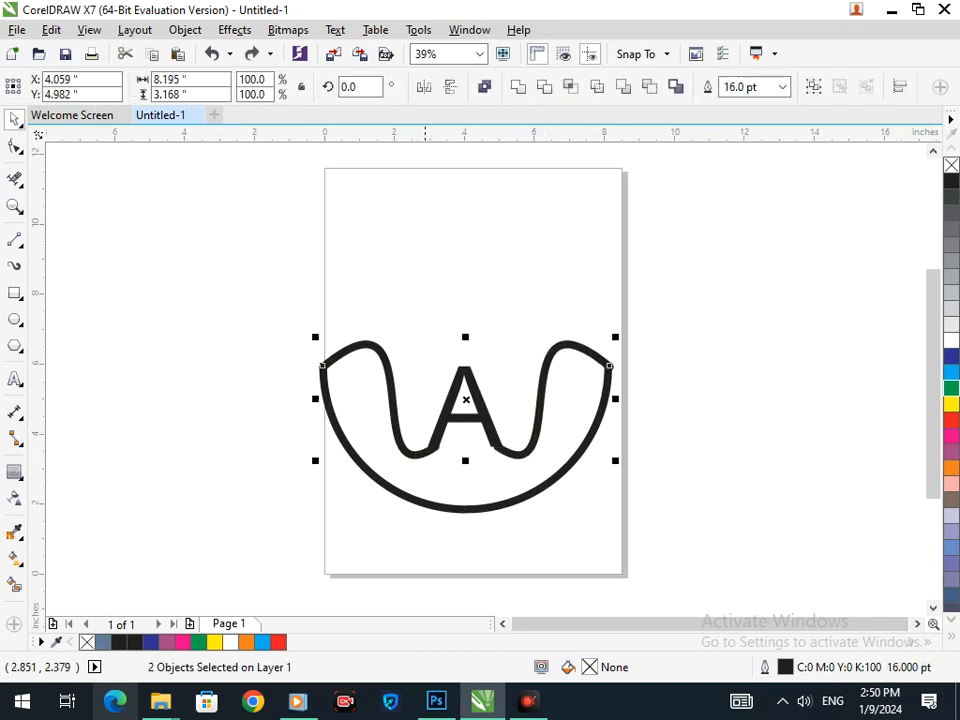
shift+click(426, 503)
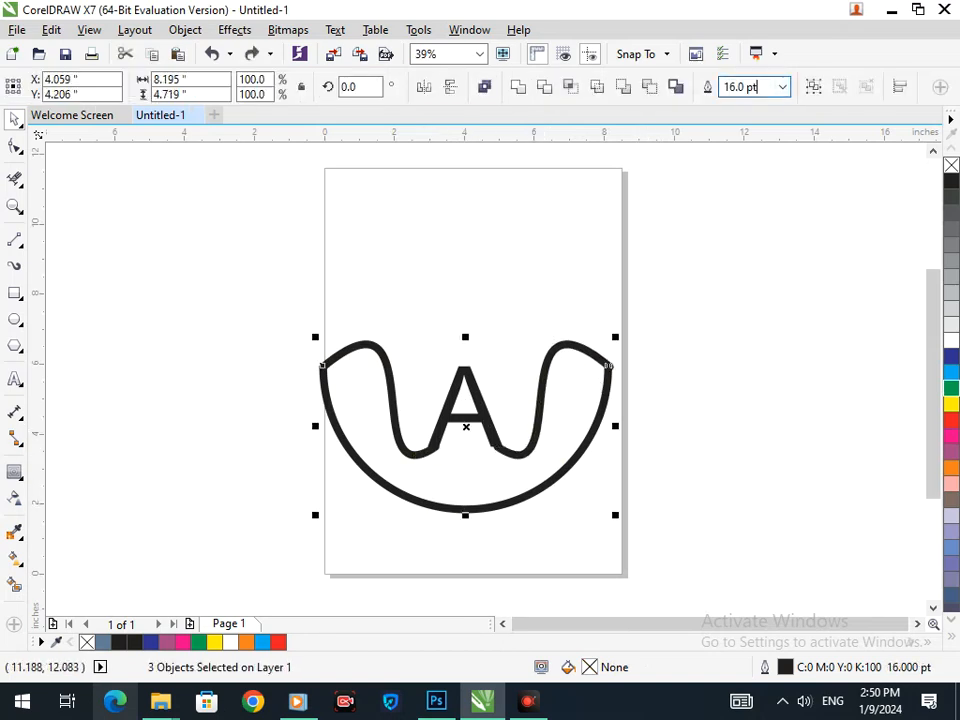
key(ctrl+a)
text(20)
key(Return)
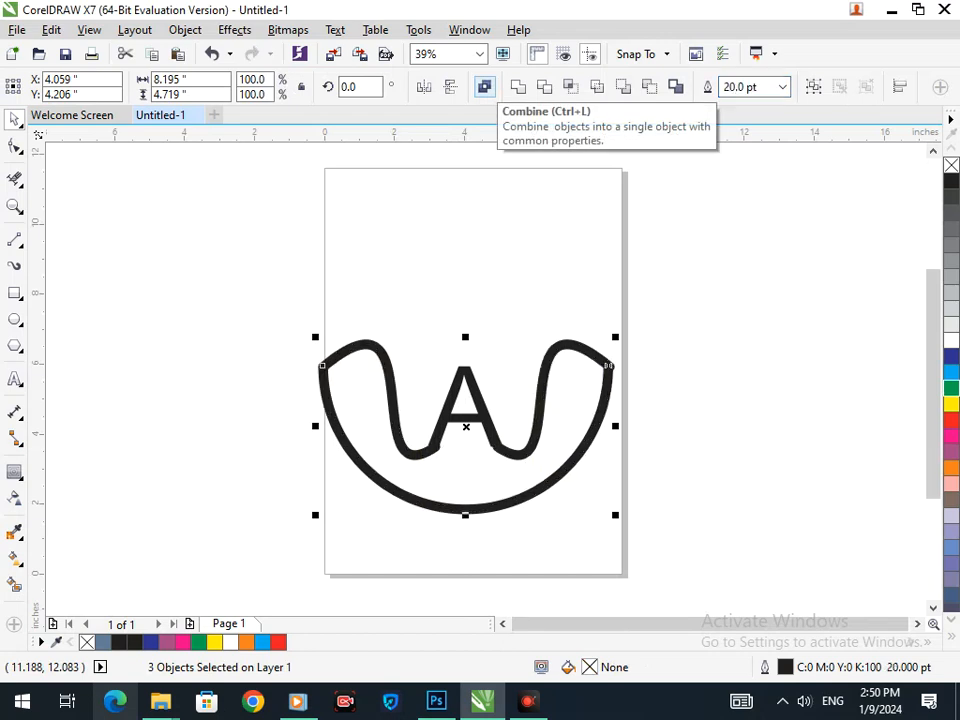
- Reposition the letter A so its left foot meets the inner end of the left S-curve
click(738, 477)
drag(454, 463, 455, 467)
key(F3)
click(448, 390)
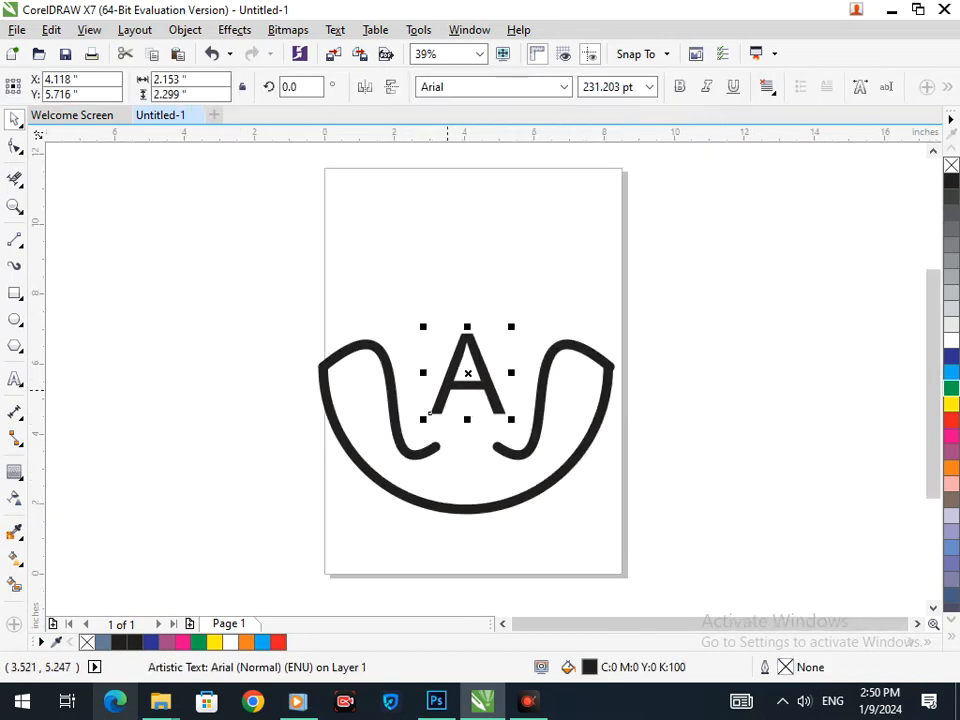
drag(425, 445, 429, 446)
- Resize the letter A to about 2.09 in wide and 2.37 in tall so both feet join the curve ends
drag(432, 365, 577, 518)
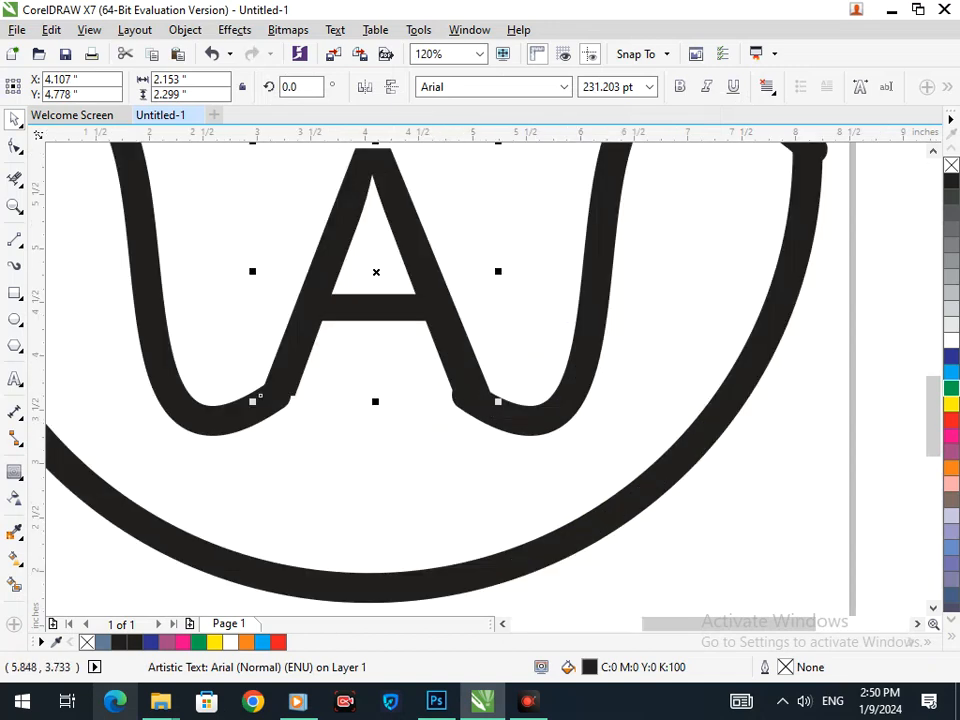
mouse_move(497, 283)
mouse_down()
mouse_move(499, 275)
mouse_move(479, 278)
mouse_move(484, 285)
mouse_up()
drag(371, 402, 371, 409)
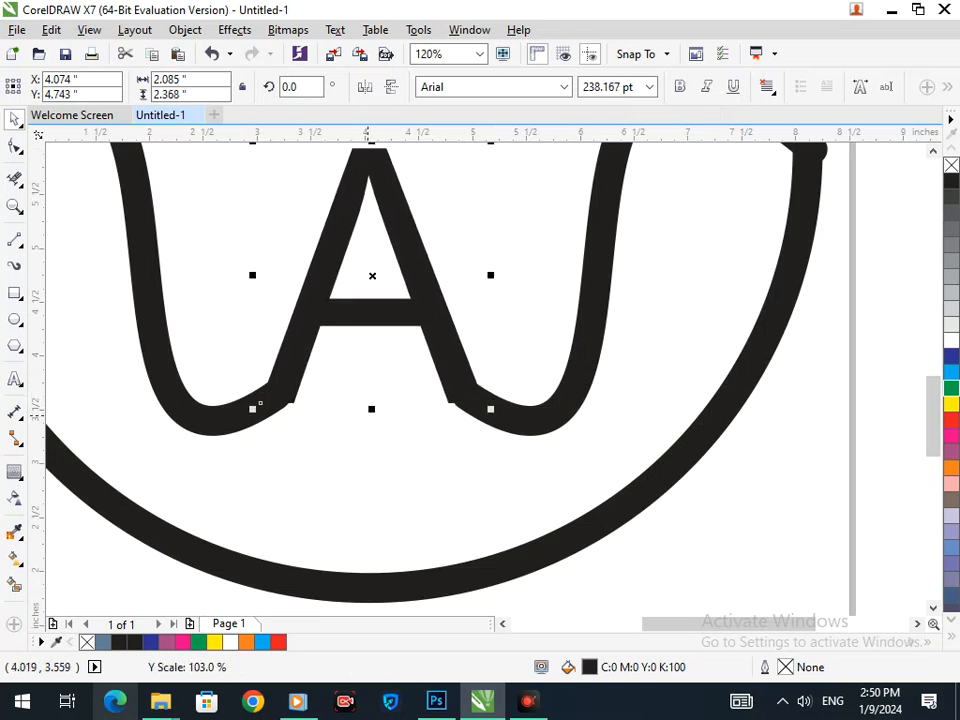
drag(414, 319, 562, 466)
key(F3)
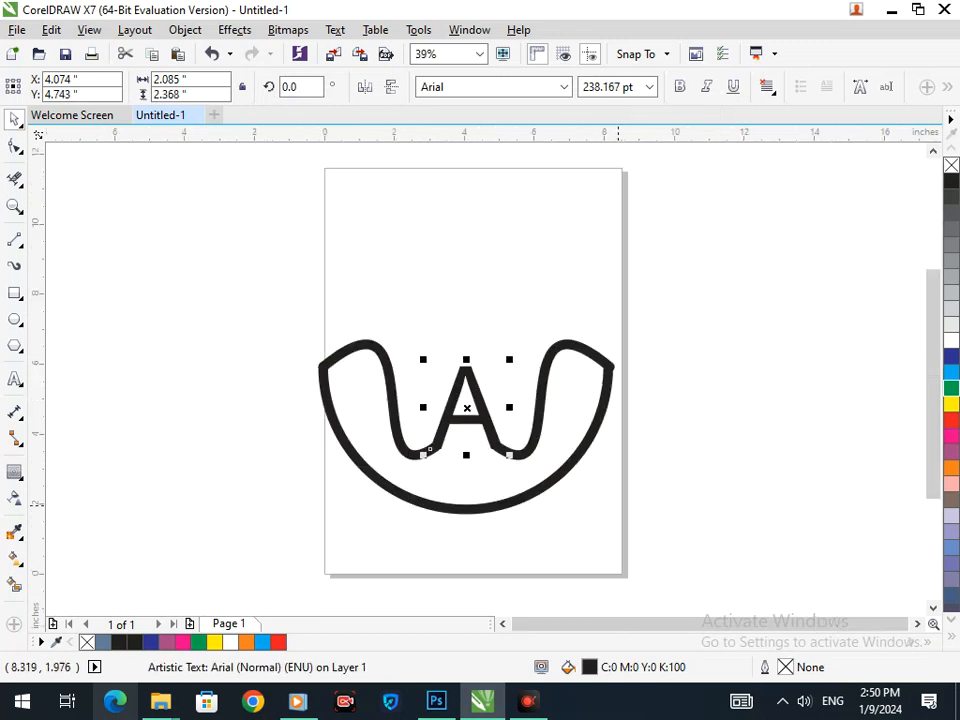
key(F2)
drag(434, 443, 538, 475)
key(F3)
click(619, 475)
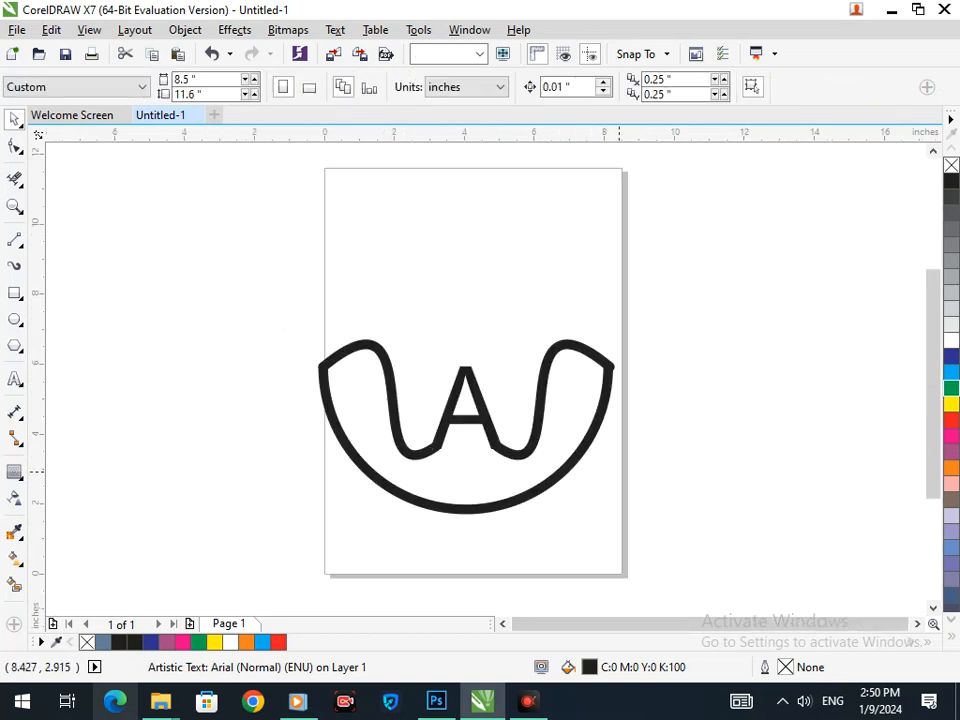
- Remove the fill of the letter A and give it a black outline
click(455, 412)
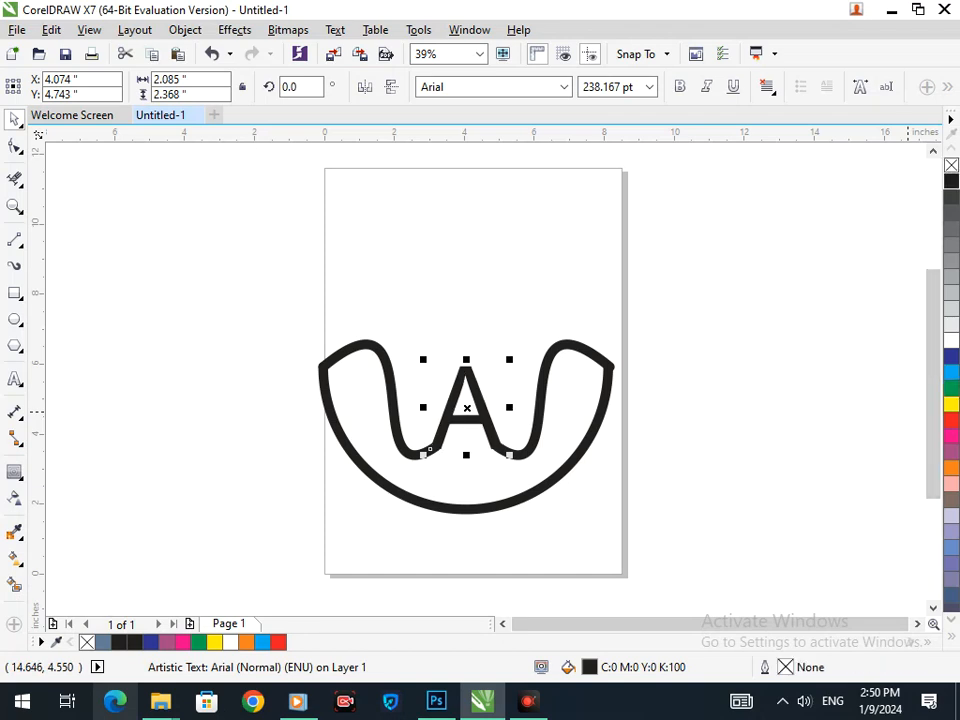
click(951, 165)
right_click(951, 181)
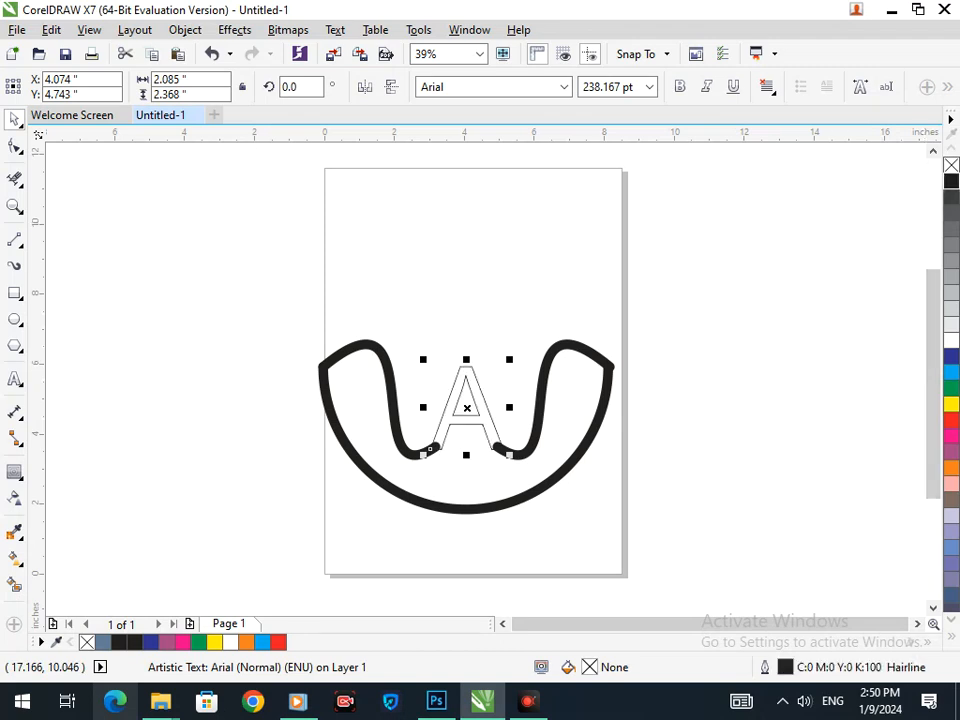
- Convert the letter A to curves and try moving its left foot's inner corner onto the end of the left S-curve
key(Escape)
drag(497, 458, 499, 460)
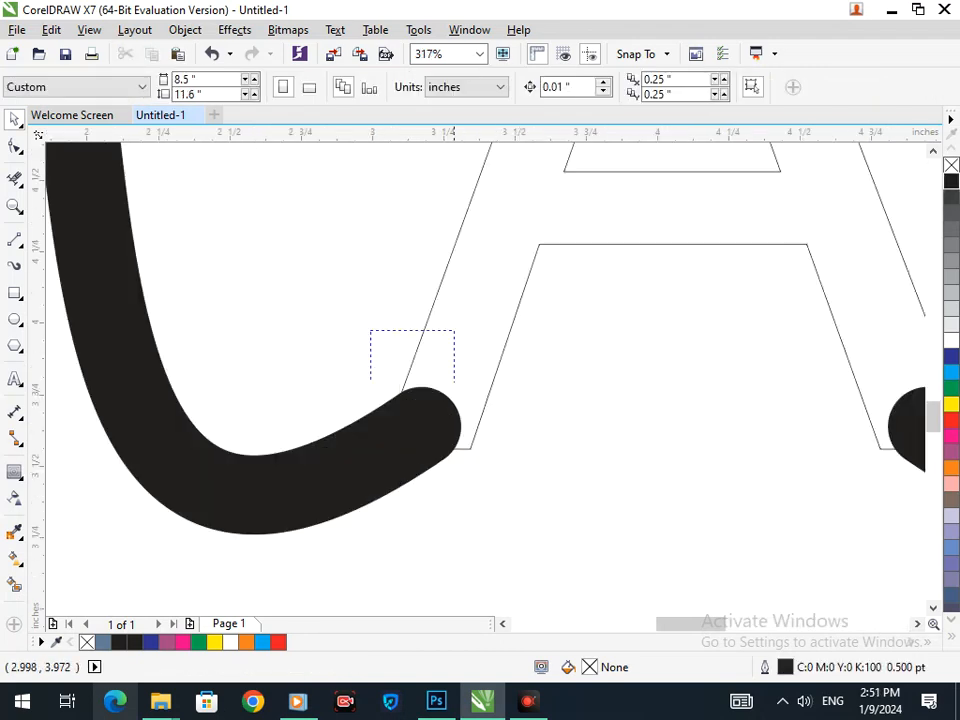
key(F3)
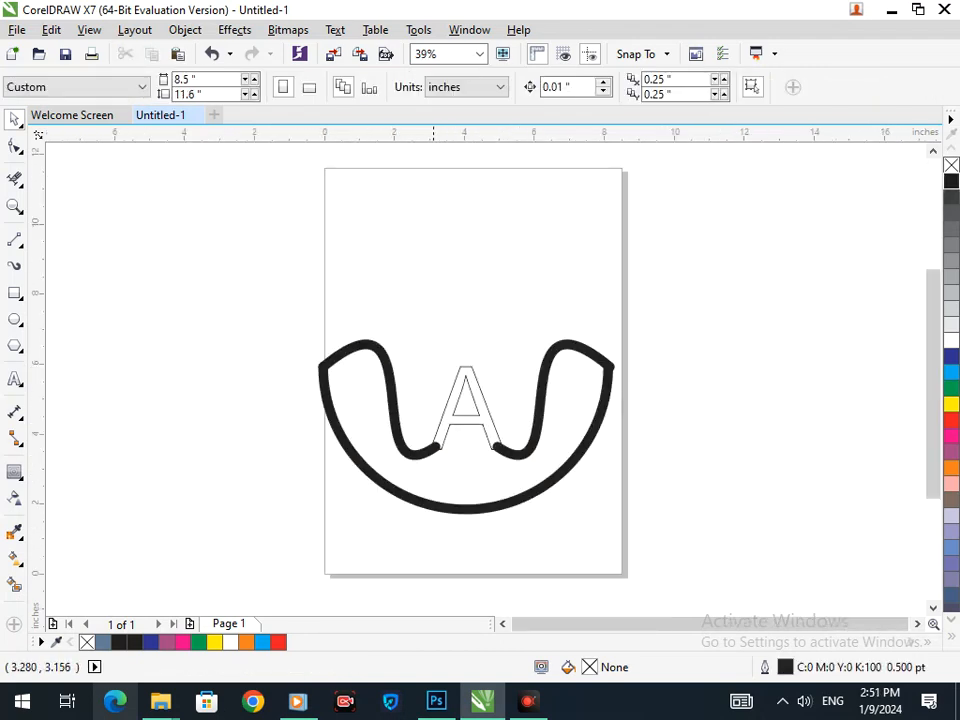
drag(406, 413, 494, 477)
click(14, 146)
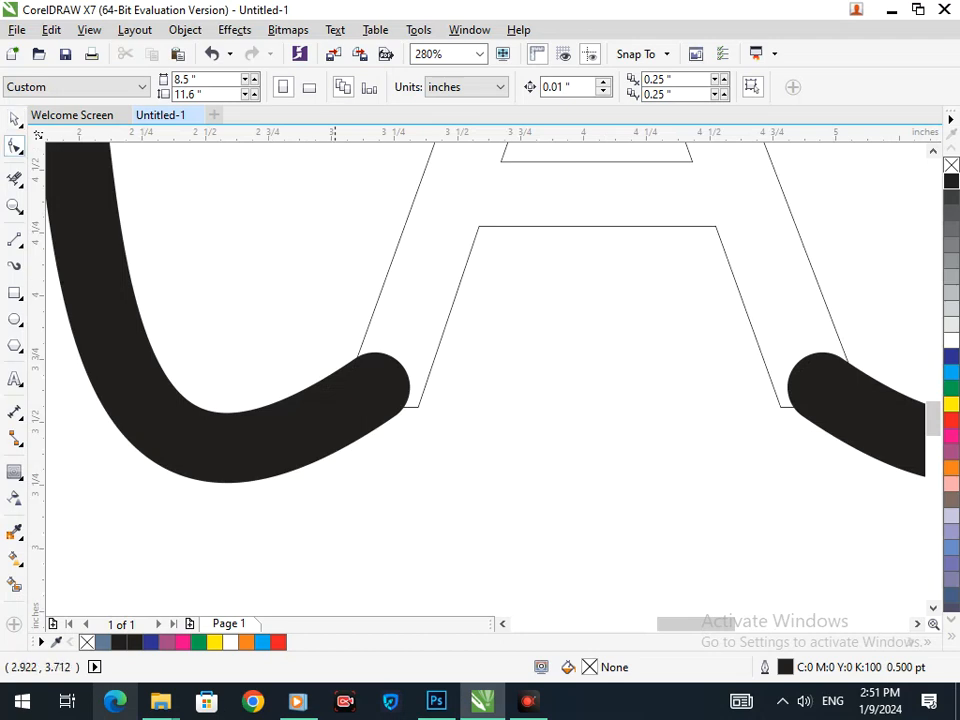
click(414, 408)
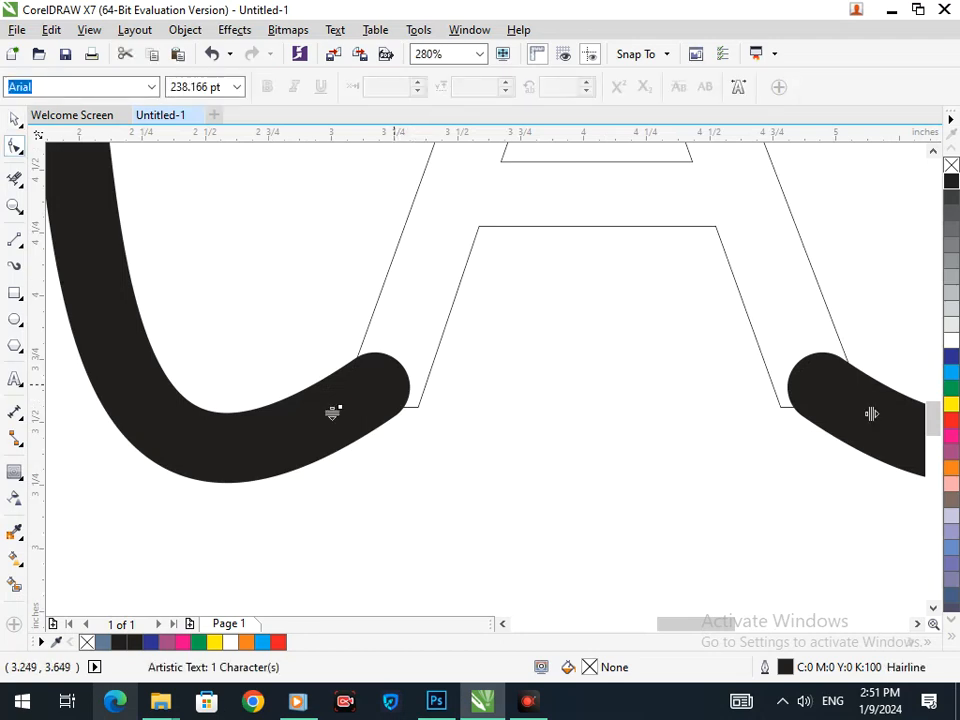
click(336, 407)
drag(419, 406, 403, 406)
key(shift+F4)
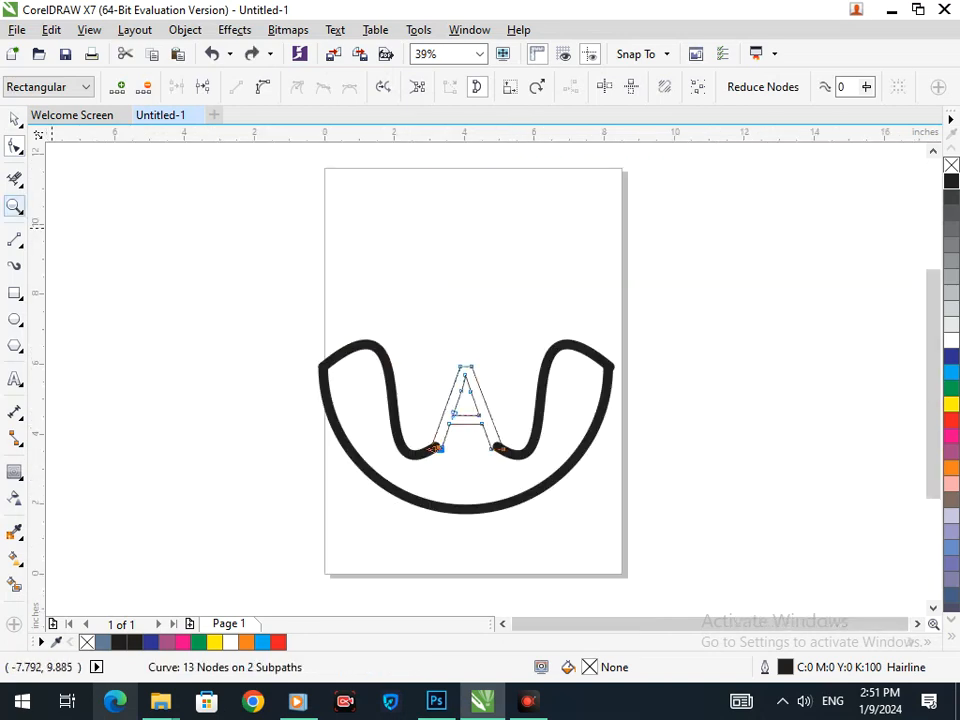
click(14, 119)
click(617, 482)
- Smart-fill the letter A in cyan and give it a 0.5 pt dark blue outline
key(F2)
drag(404, 398, 466, 482)
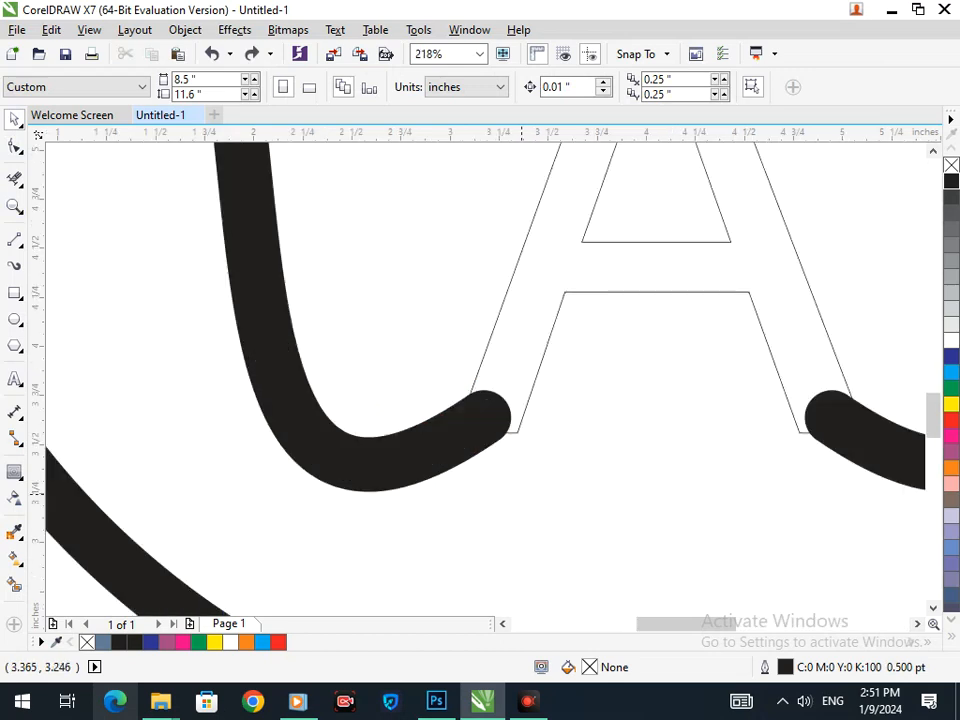
key(F3)
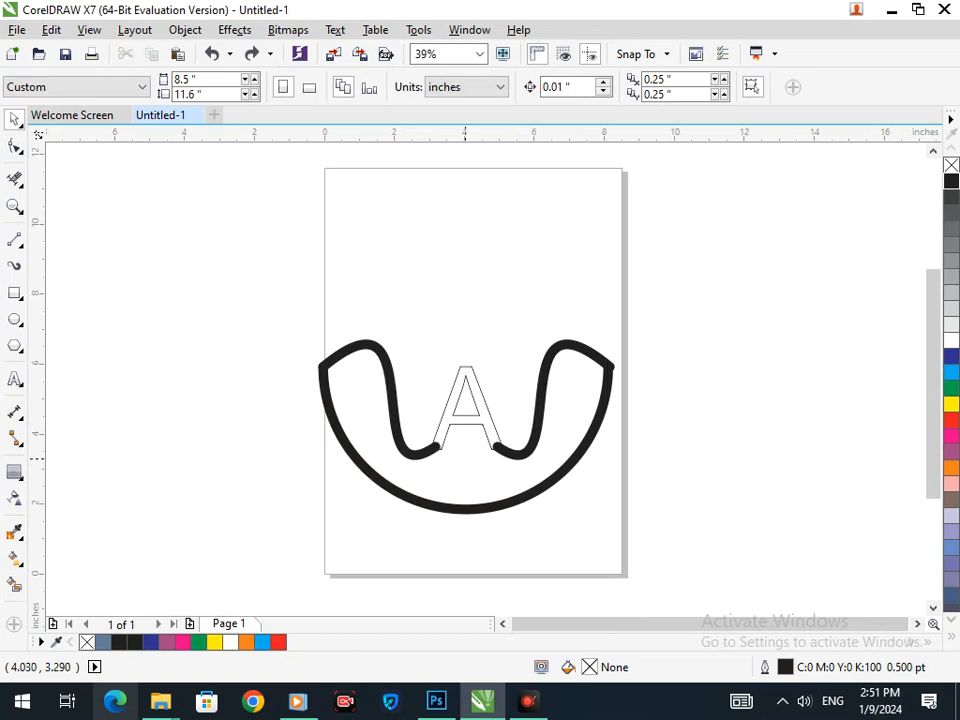
click(14, 584)
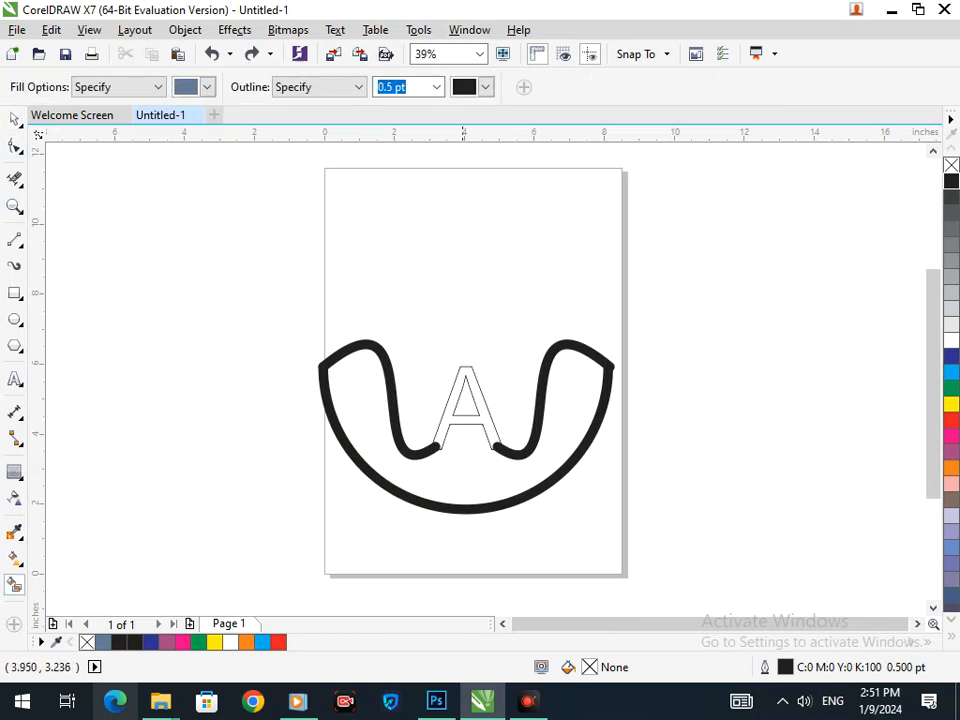
click(447, 421)
click(951, 372)
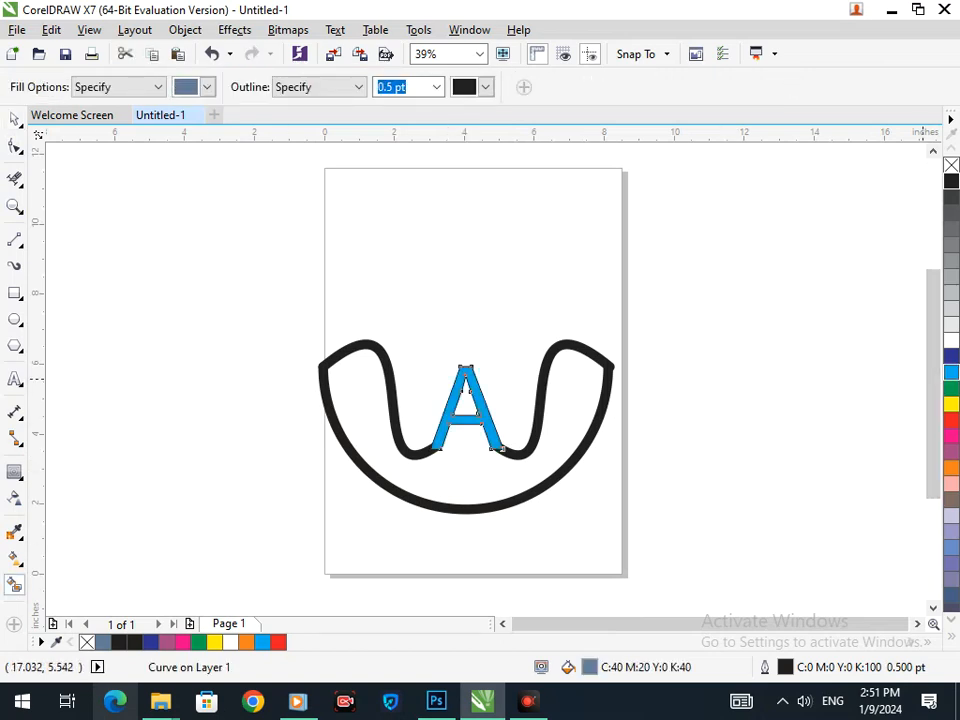
right_click(951, 372)
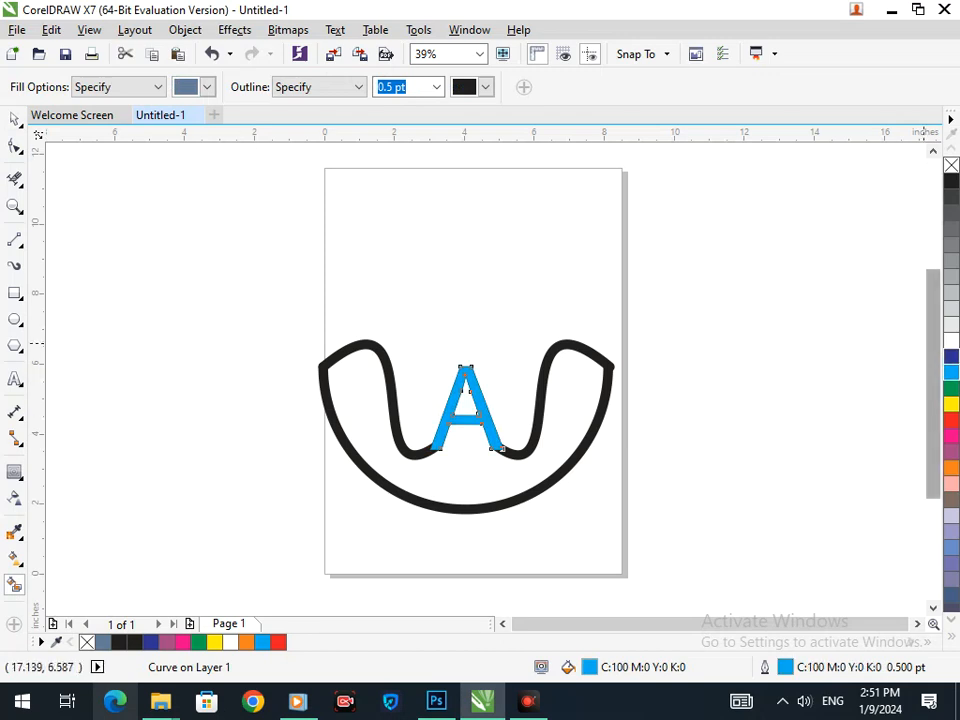
right_click(951, 356)
click(14, 119)
click(155, 351)
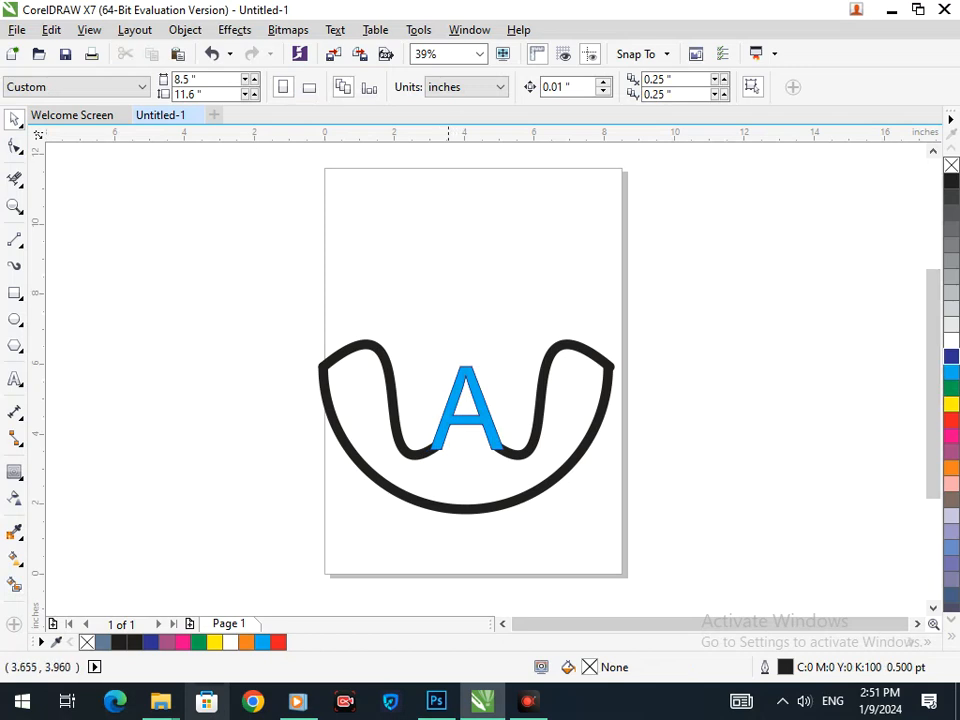
- Pull the original hairline letter A away from the cyan copy and delete it
click(443, 431)
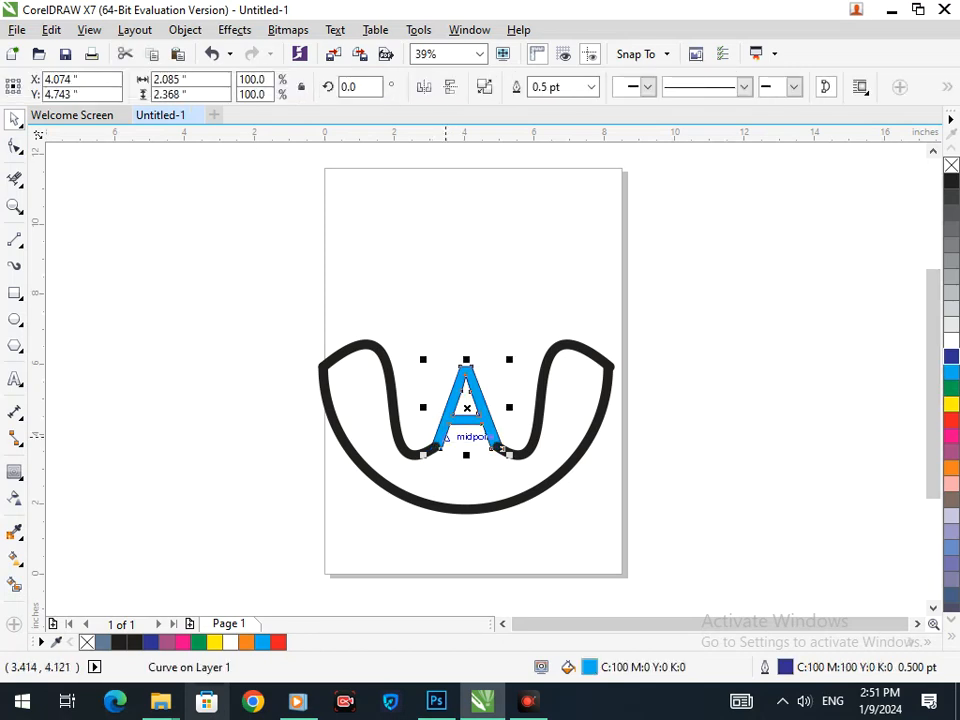
click(731, 517)
scroll(430, 405, down, 2)
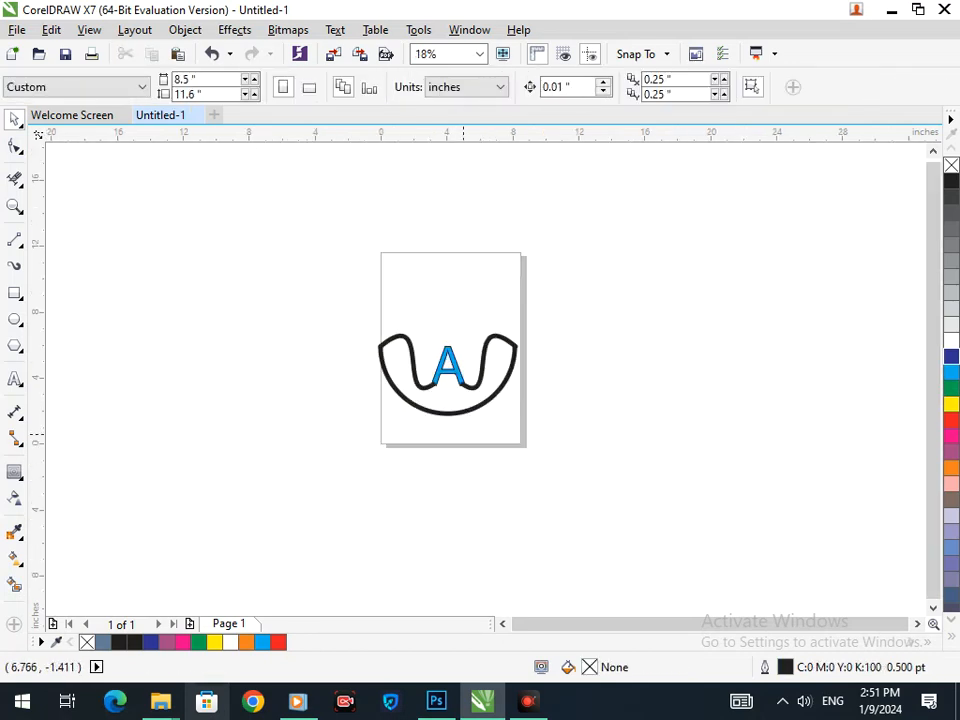
scroll(310, 285, up, 2)
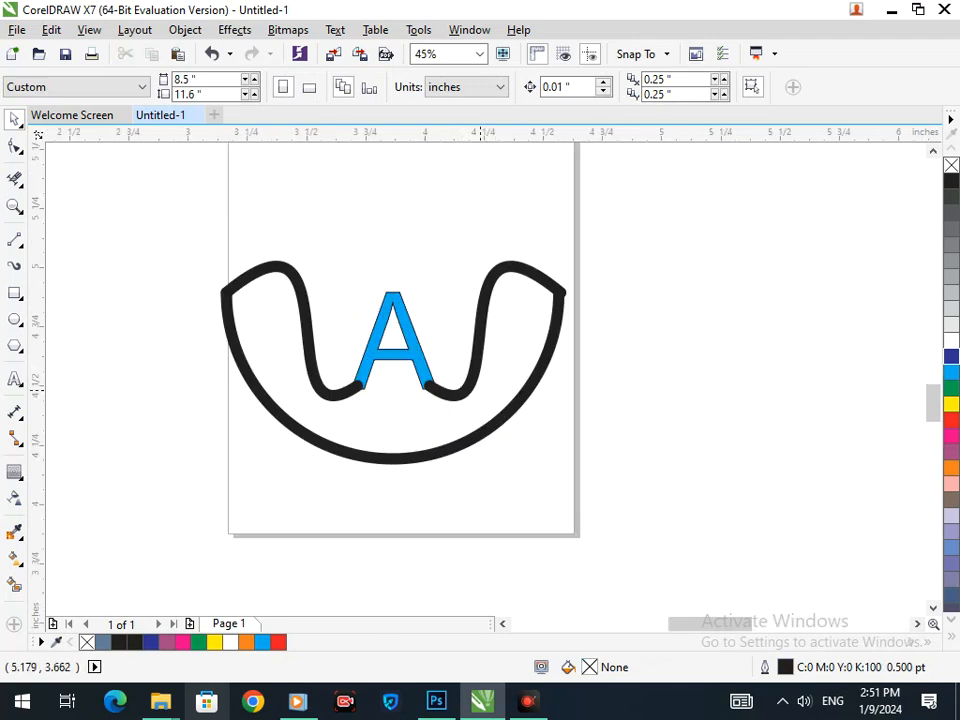
scroll(384, 326, up, 4)
drag(289, 367, 132, 378)
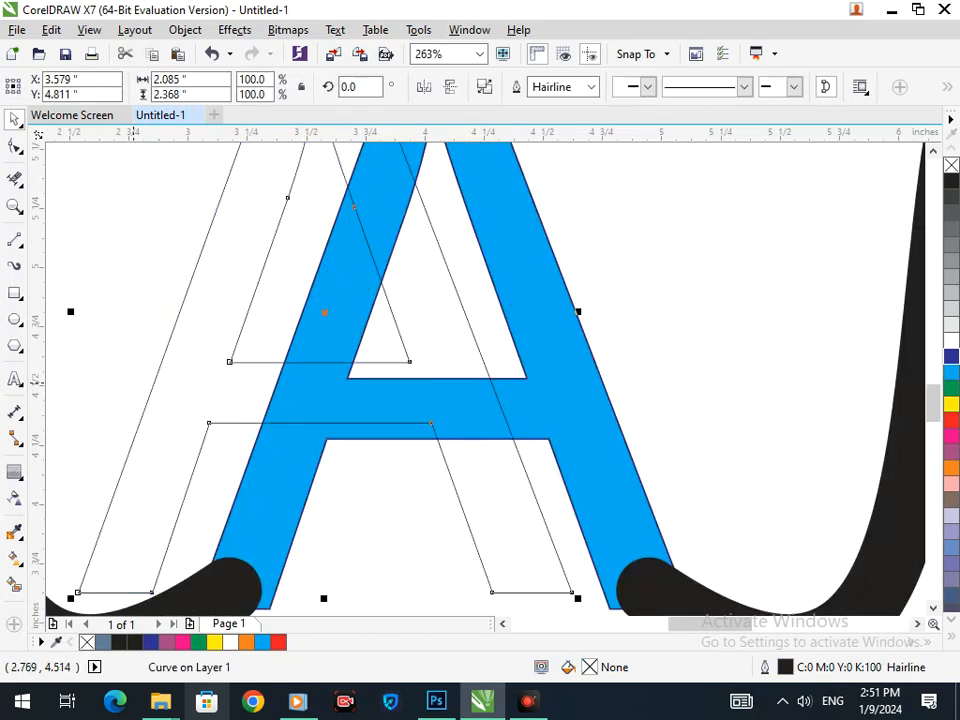
key(Delete)
- Try deleting and shifting the half-circle arc below the letter A, and undo these changes
drag(366, 407, 287, 407)
key(Delete)
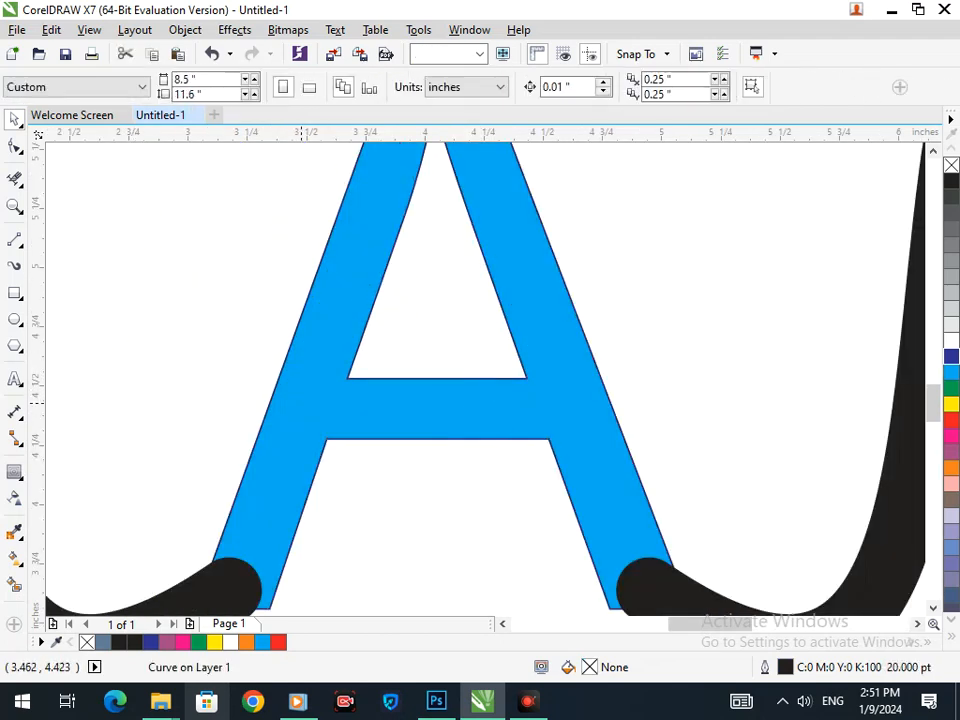
scroll(438, 490, down, 4)
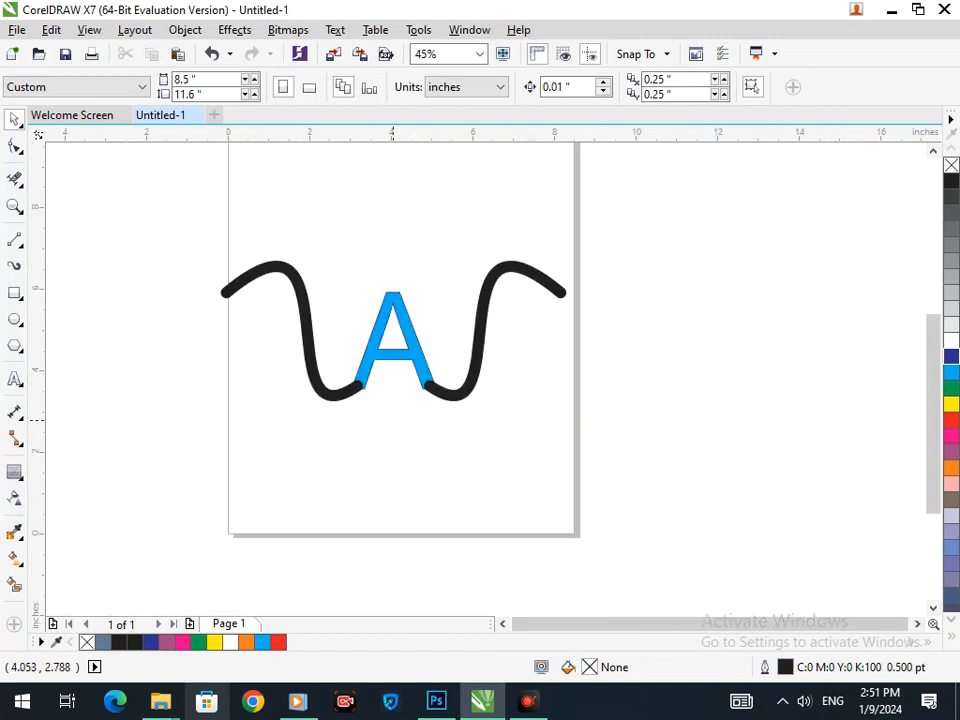
key(ctrl+z)
key(ctrl+z)
key(Escape)
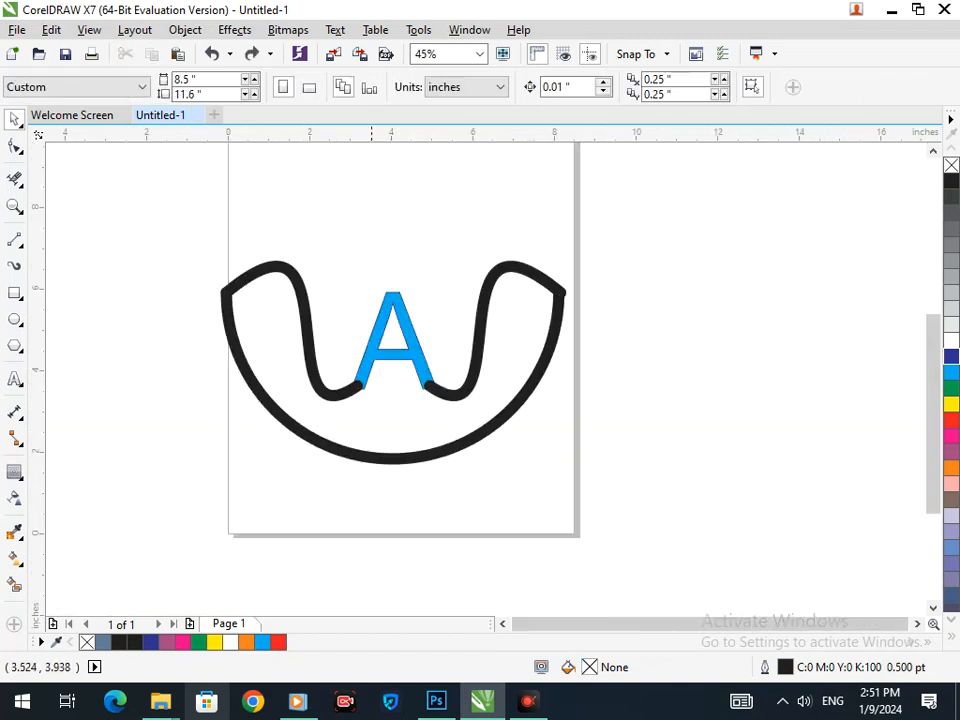
drag(372, 457, 286, 465)
key(ctrl+z)
- Remove the cyan fill from the letter A, keeping only its dark blue outline
click(463, 536)
drag(344, 240, 454, 416)
click(950, 165)
click(809, 380)
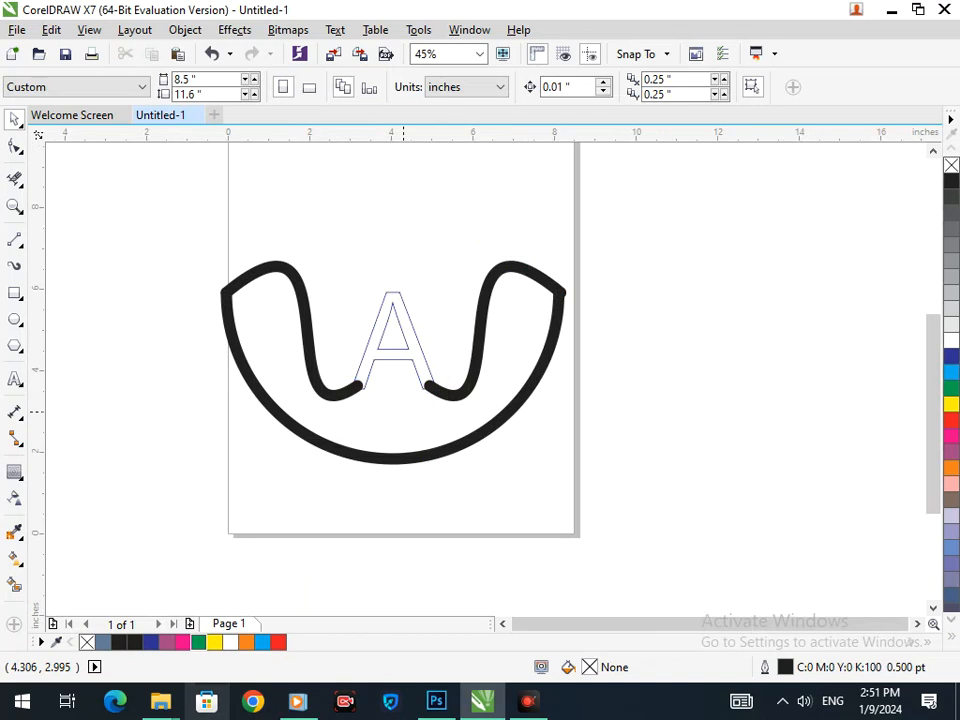
- Draw two slanted lines across the ends of the letter A's crossbar, continuing the inner edges of both legs
scroll(400, 376, up, 5)
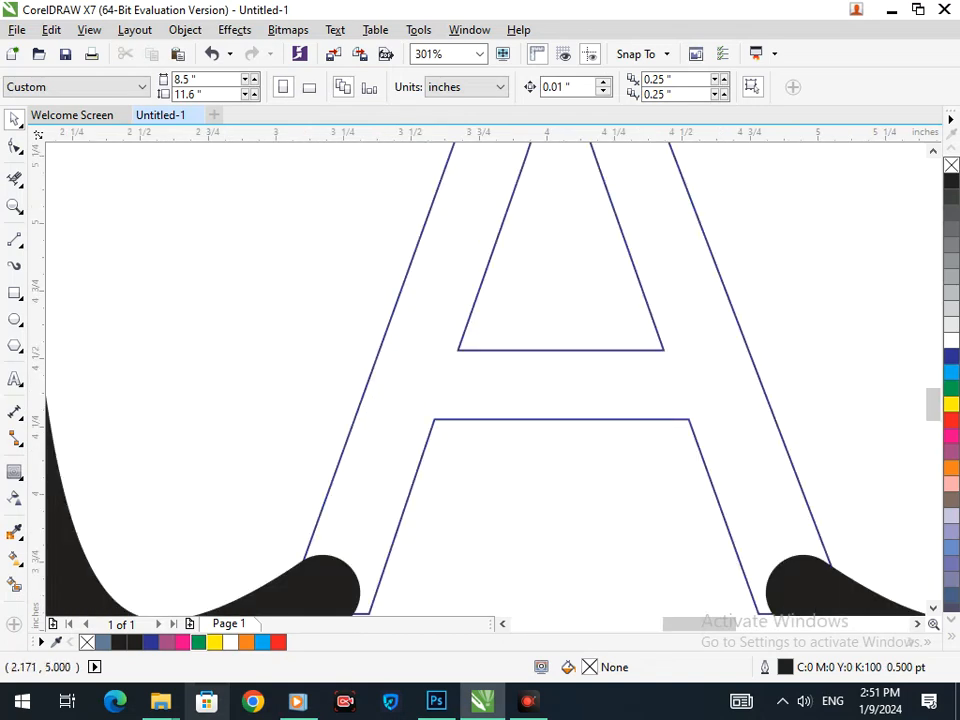
click(15, 240)
drag(458, 350, 430, 429)
drag(663, 350, 691, 430)
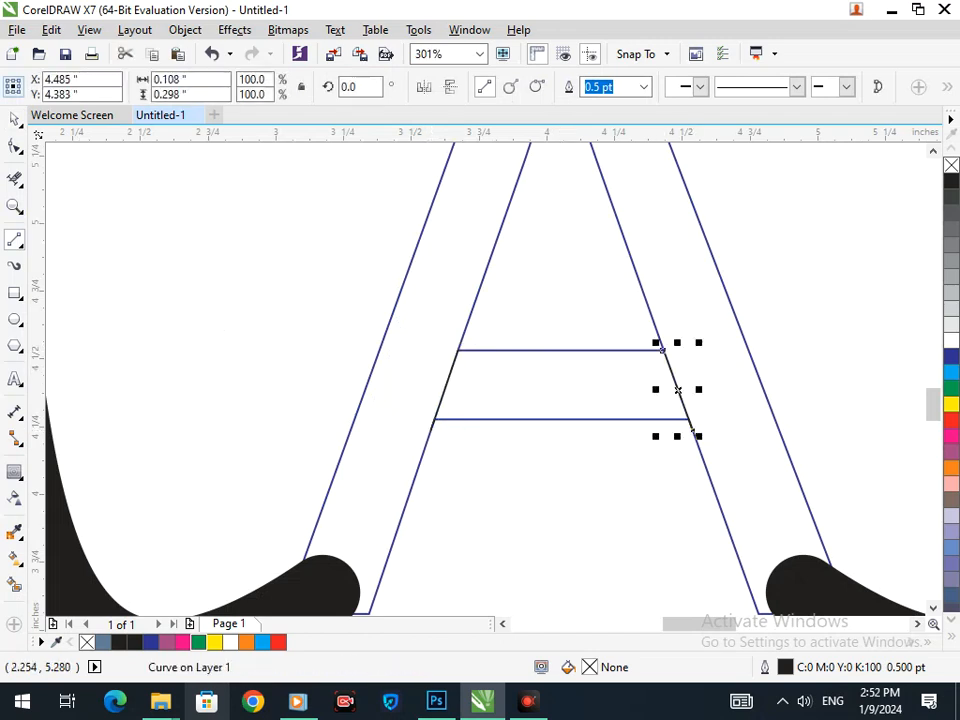
- Place a mirrored pair of slanted line copies, about 0.12 by 0.36 in each, just inside the crossbar's two ends
click(15, 118)
drag(678, 389, 485, 333)
drag(450, 400, 665, 405)
click(424, 86)
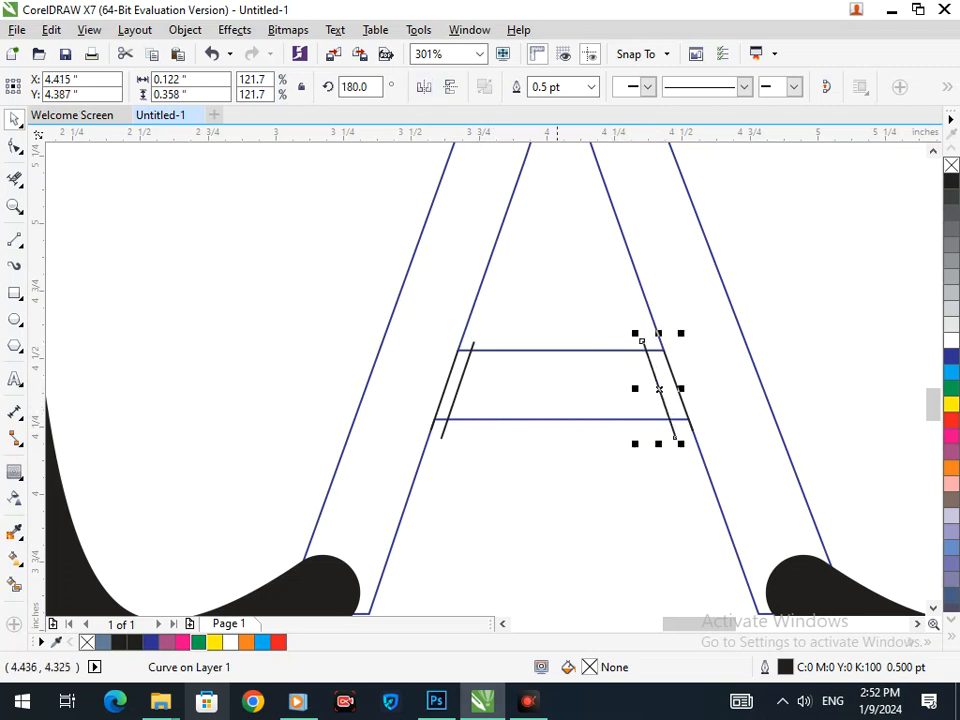
drag(438, 432, 451, 432)
- Delete the crossbar edge segments between the two left slanted lines and the lower overhang of the inner line
key(F2)
drag(411, 317, 496, 376)
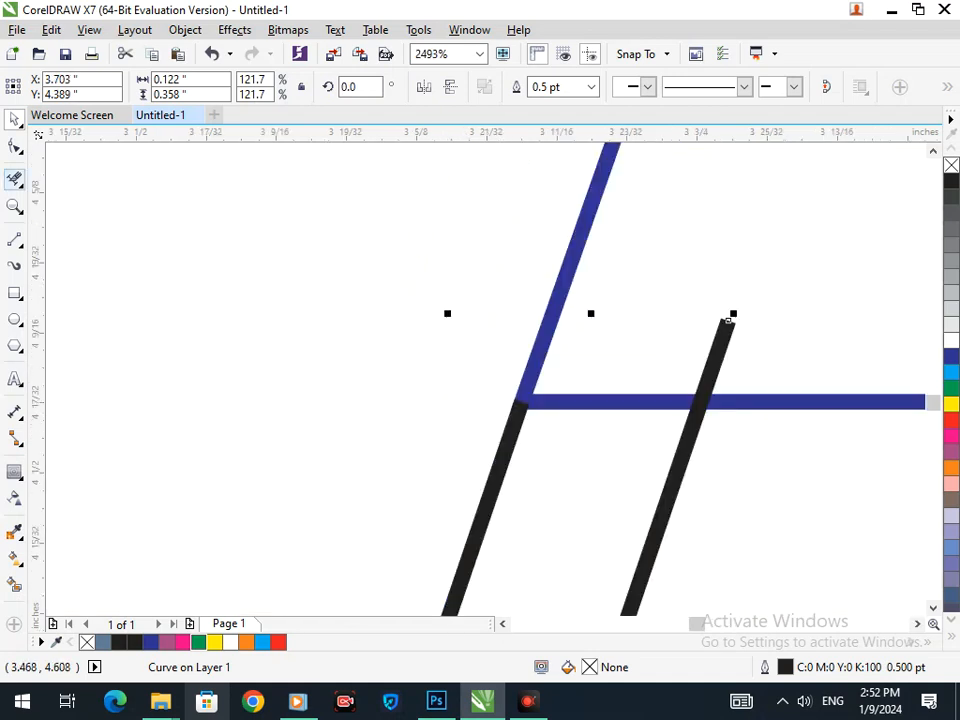
click(14, 179)
drag(572, 366, 640, 446)
key(F3)
drag(415, 394, 491, 464)
click(472, 392)
click(470, 312)
drag(464, 333, 505, 373)
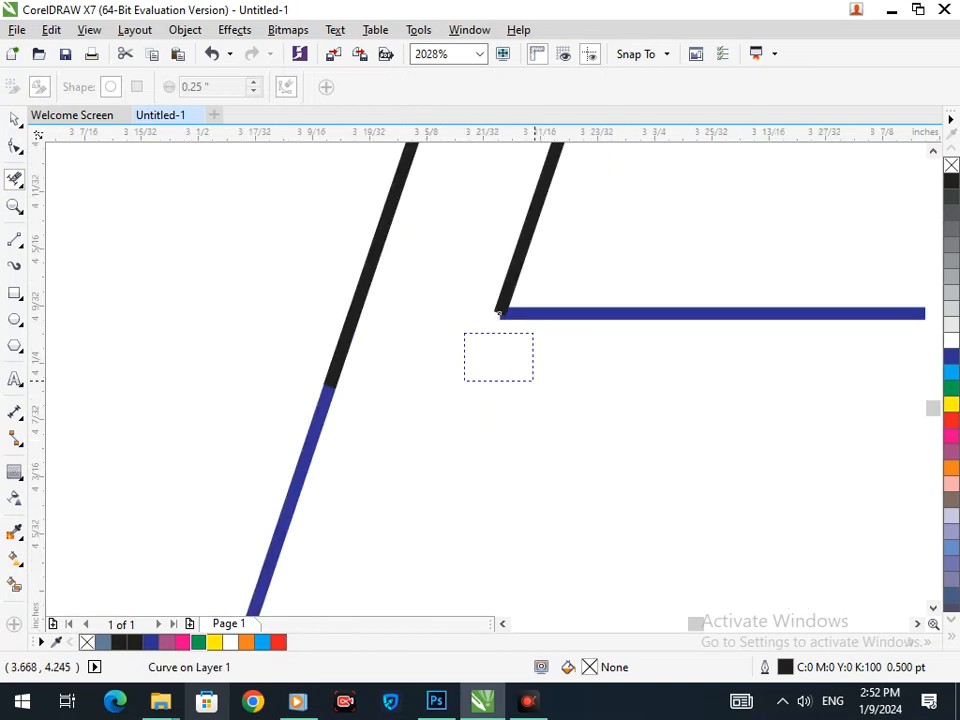
key(F3)
- Delete the crossbar edge segments between the two right slanted lines and the overhanging ends of the inner line
key(F2)
drag(622, 319, 710, 463)
click(480, 340)
click(420, 312)
key(F3)
key(F2)
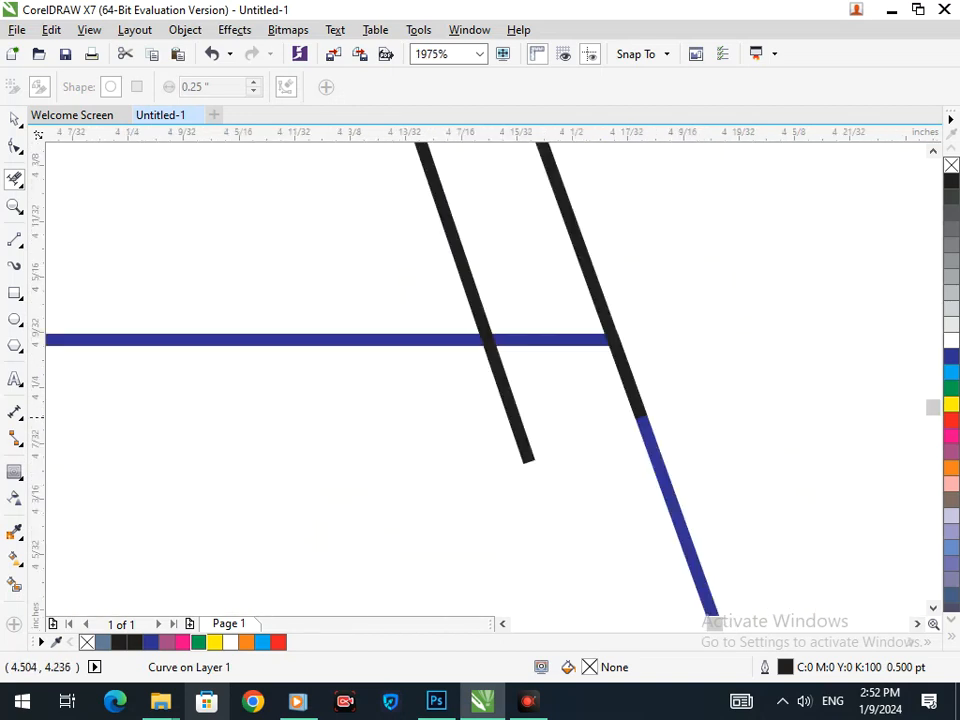
click(518, 418)
click(560, 340)
key(F3)
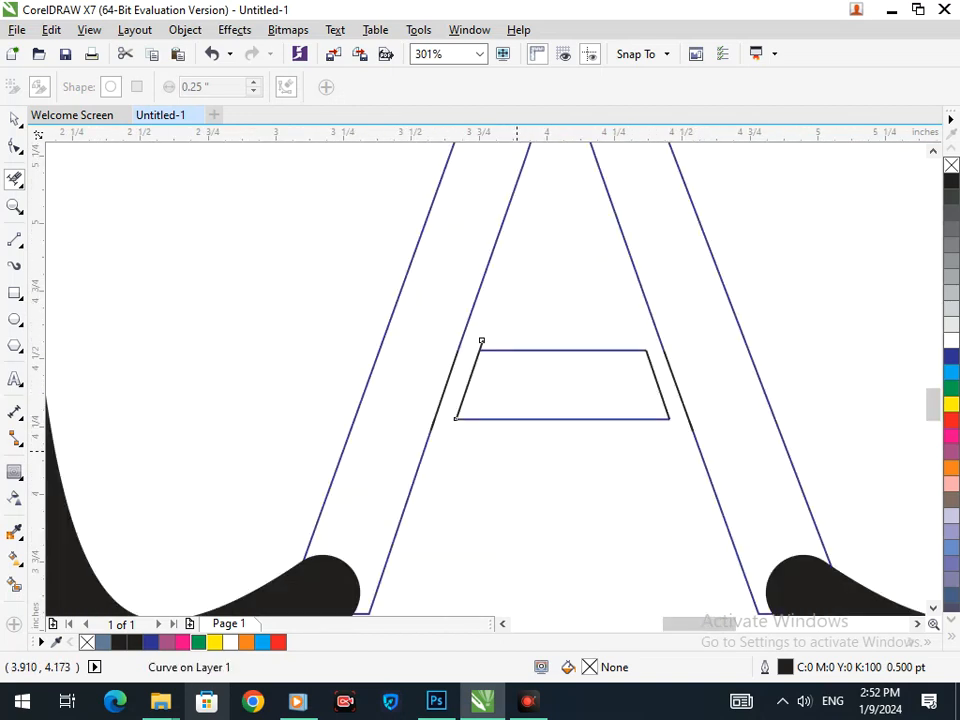
- Trim the overhanging upper end of the left inner slanted line so the crossbar becomes a clean trapezoid
drag(455, 318, 511, 371)
click(480, 345)
key(F3)
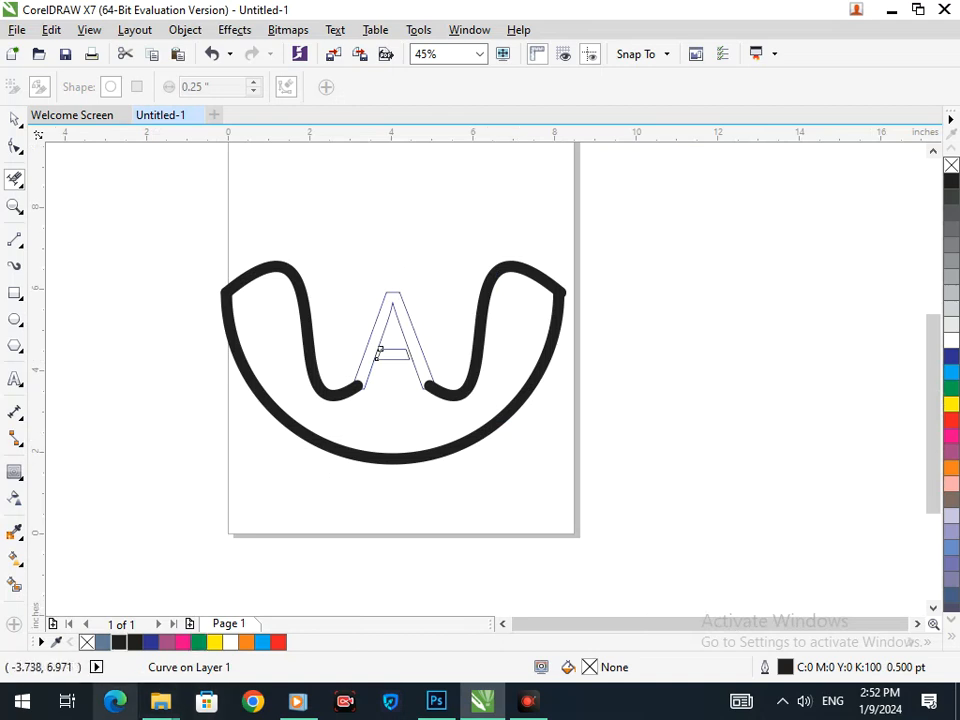
click(14, 119)
click(69, 391)
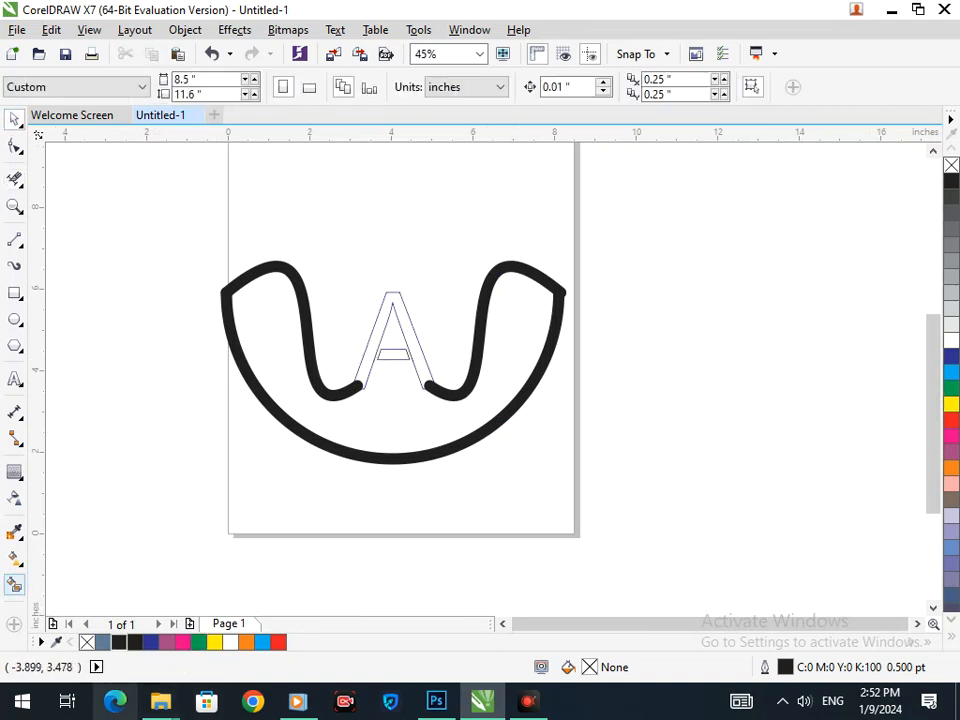
- Smart-fill the joined legs of the letter A in solid black with a 0.5 pt black outline
click(14, 584)
click(366, 375)
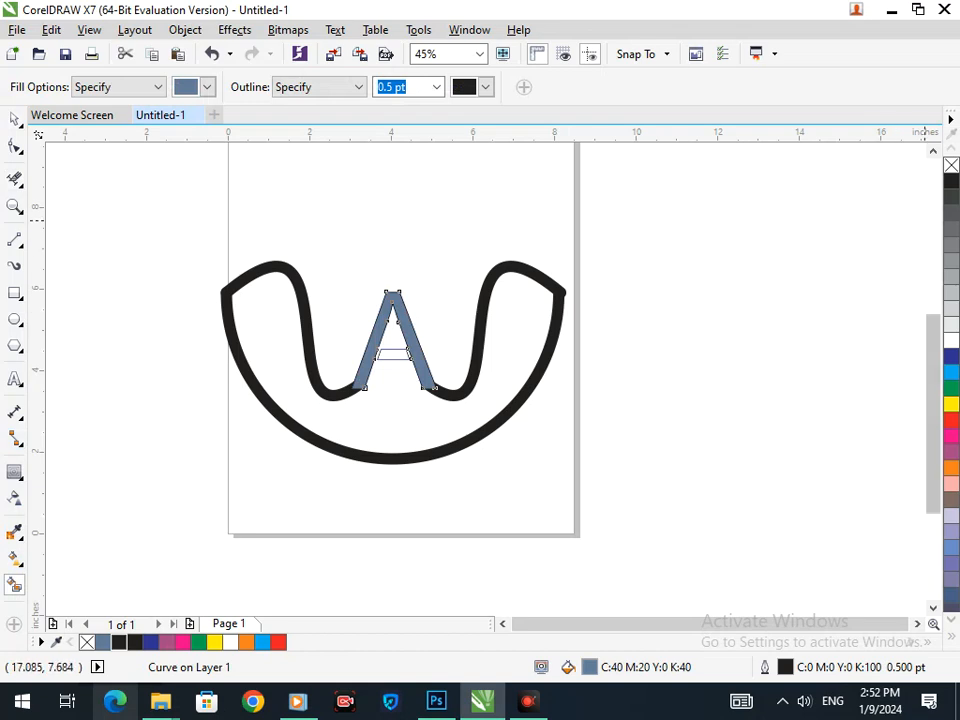
key(ctrl+z)
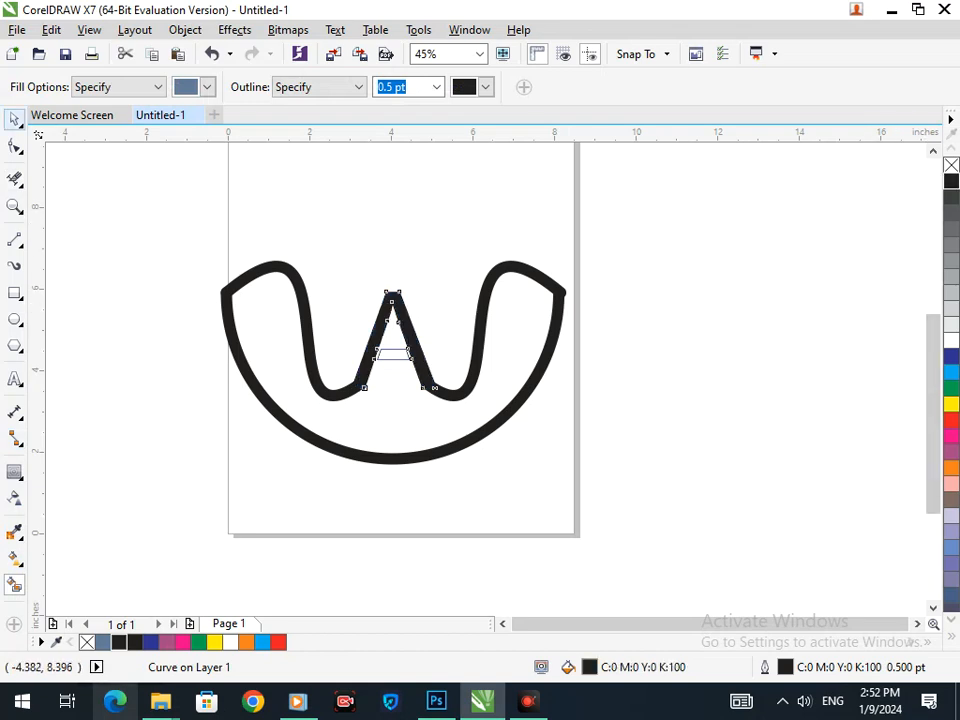
click(14, 119)
click(100, 290)
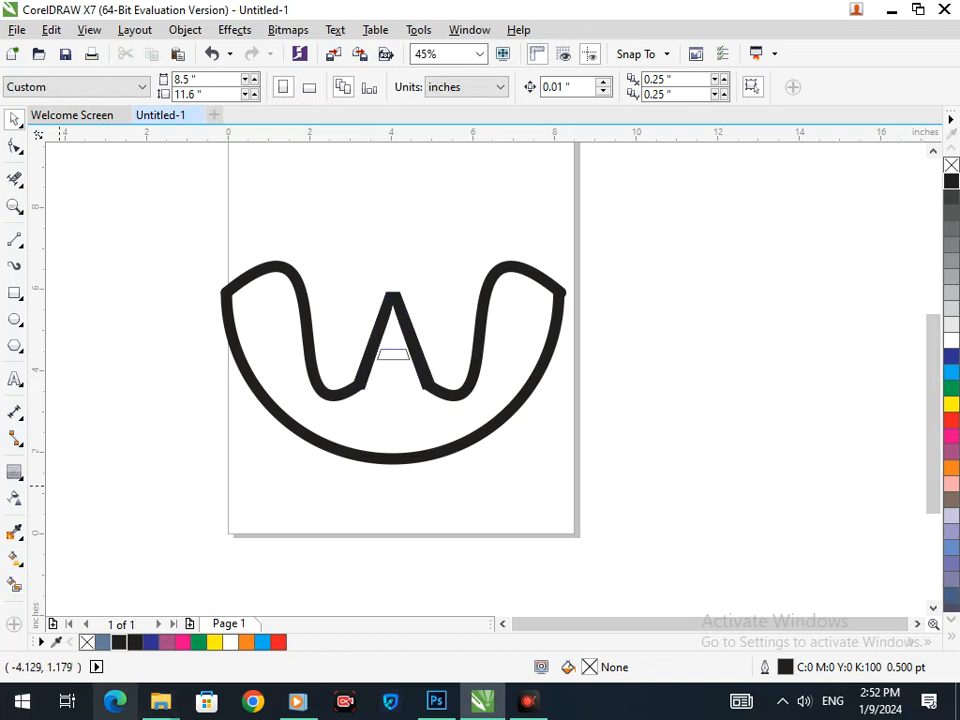
- Smart-fill the detached crossbar of the letter A in dark blue (C100 M100) with a matching 0.5 pt outline
click(14, 584)
click(397, 355)
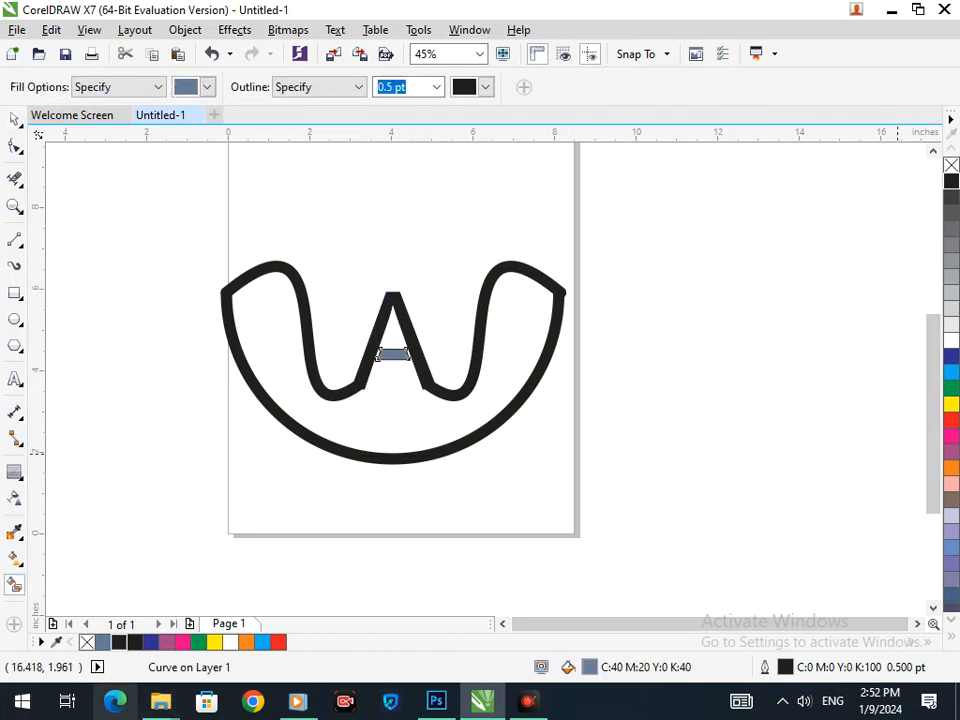
click(951, 355)
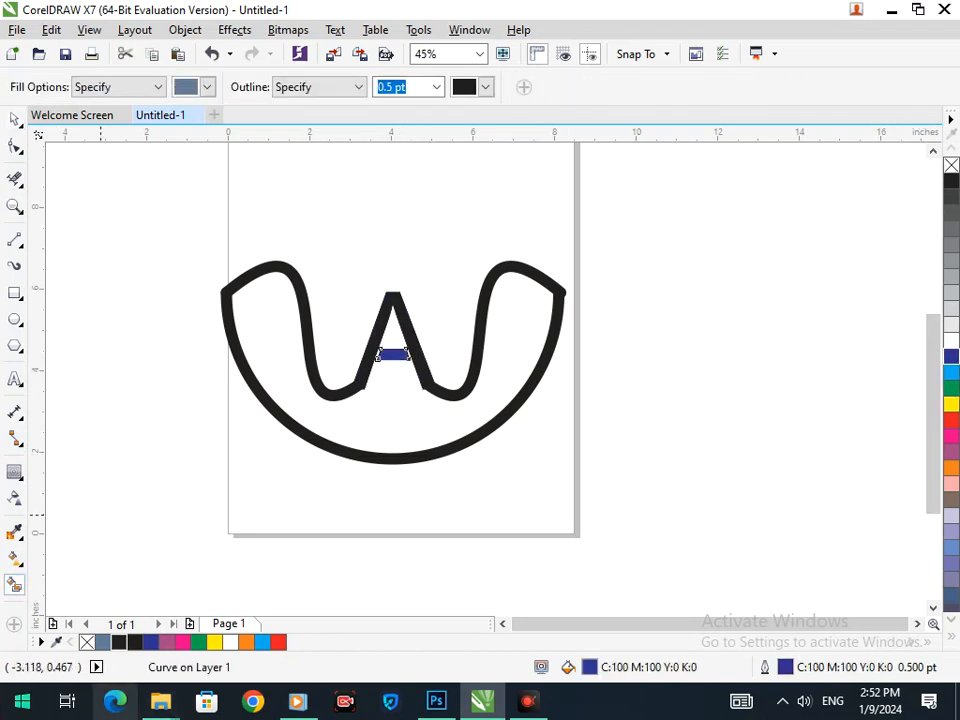
click(14, 119)
drag(422, 319, 523, 398)
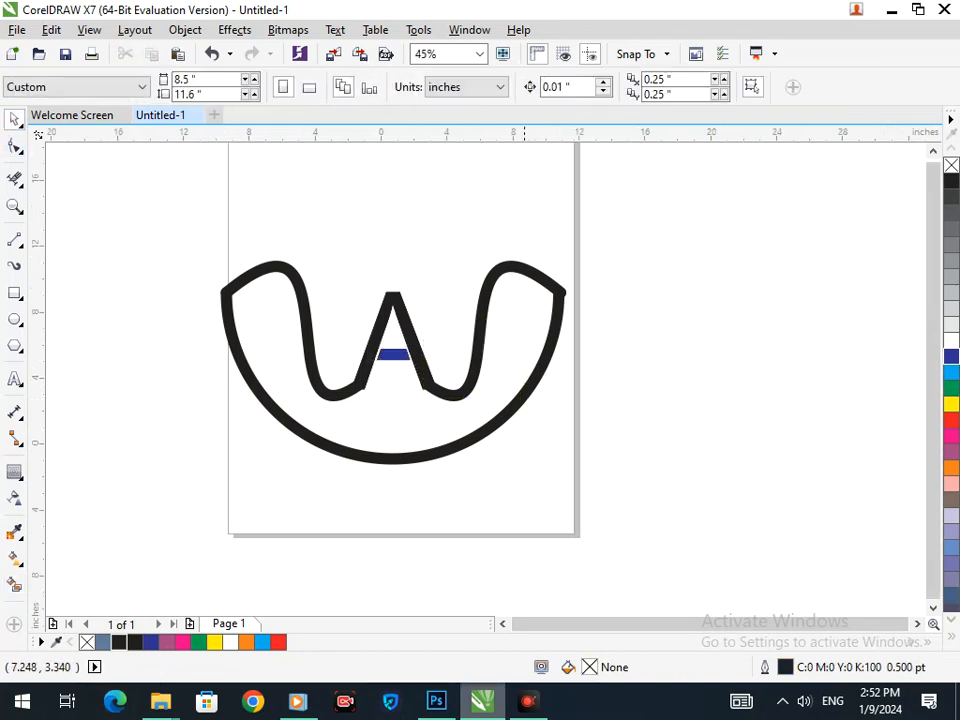
scroll(483, 385, down, 3)
scroll(423, 374, up, 3)
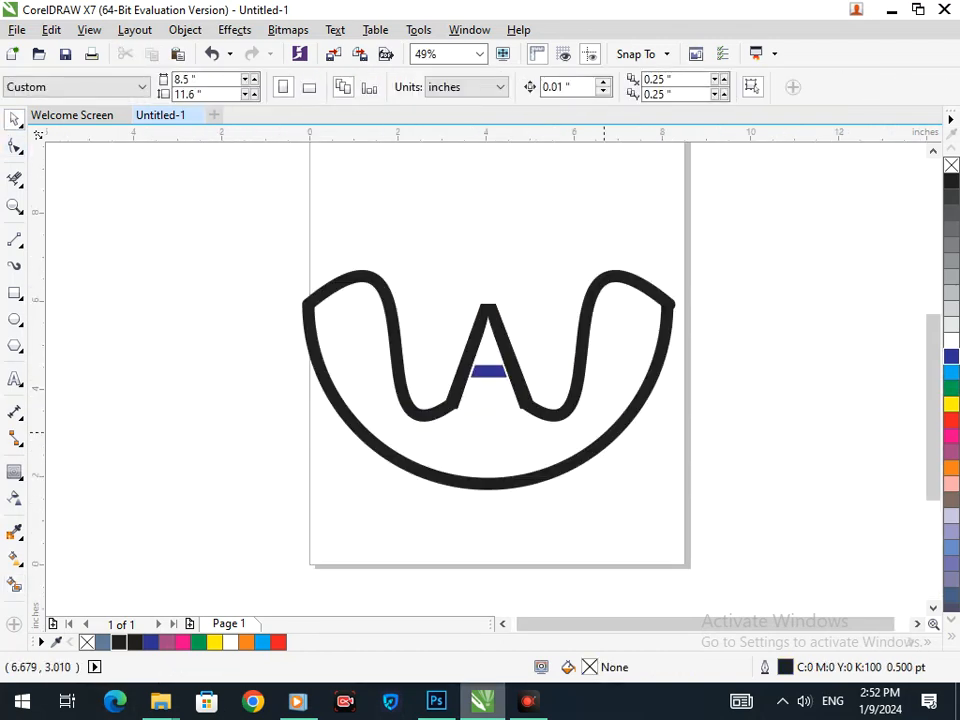
drag(551, 415, 547, 452)
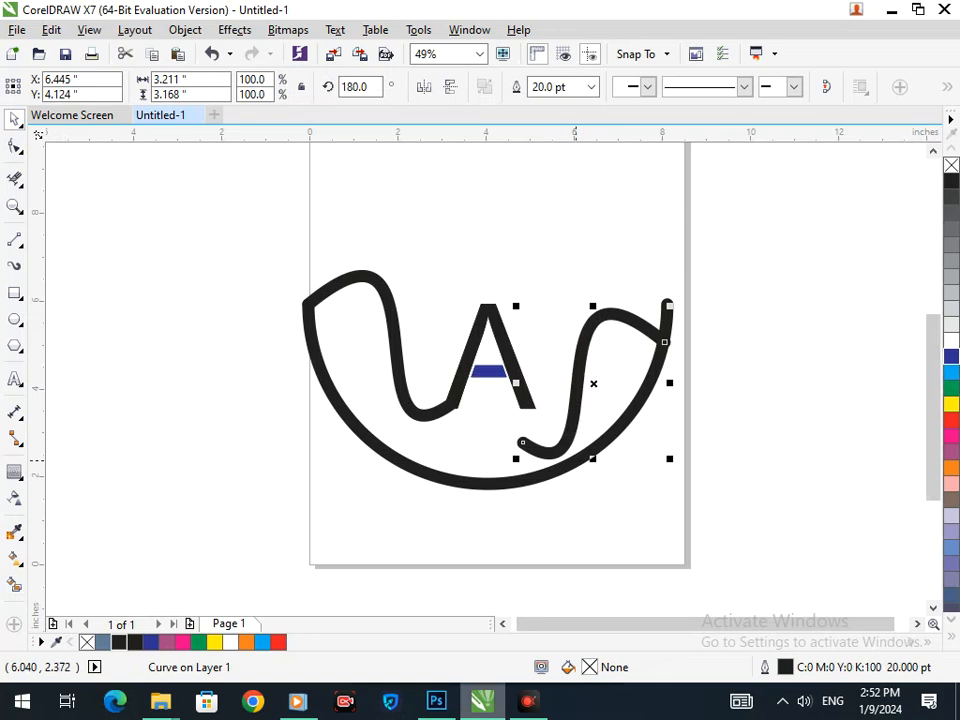
key(ctrl+z)
click(526, 456)
drag(490, 376, 579, 445)
drag(475, 378, 475, 378)
key(F3)
- Try a 4.0 pt outline on the black legs of the letter A, and undo it
click(515, 376)
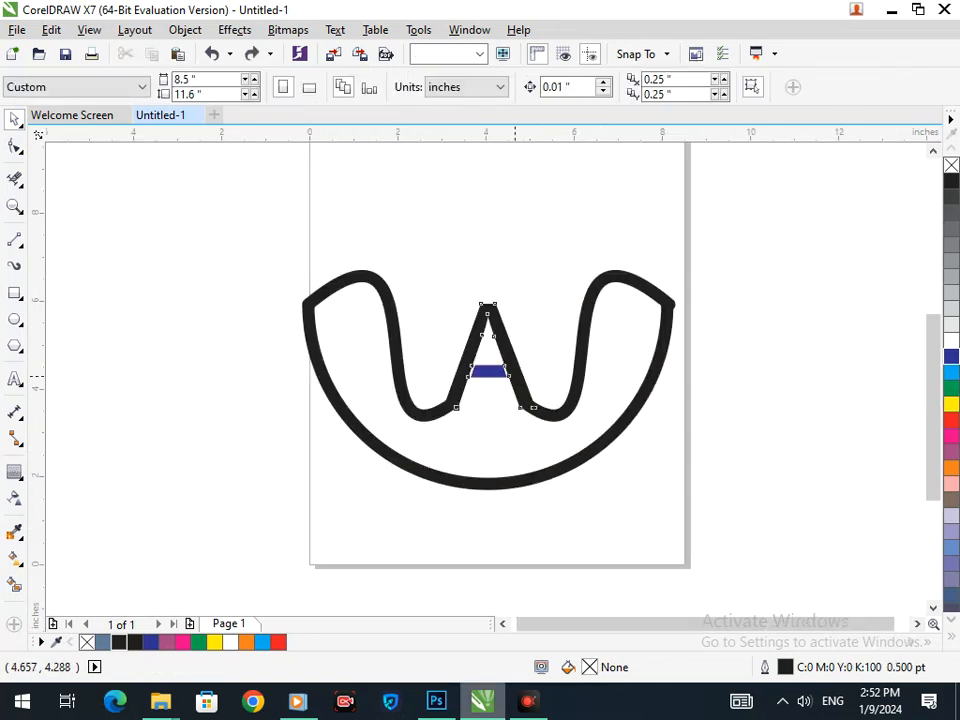
click(591, 87)
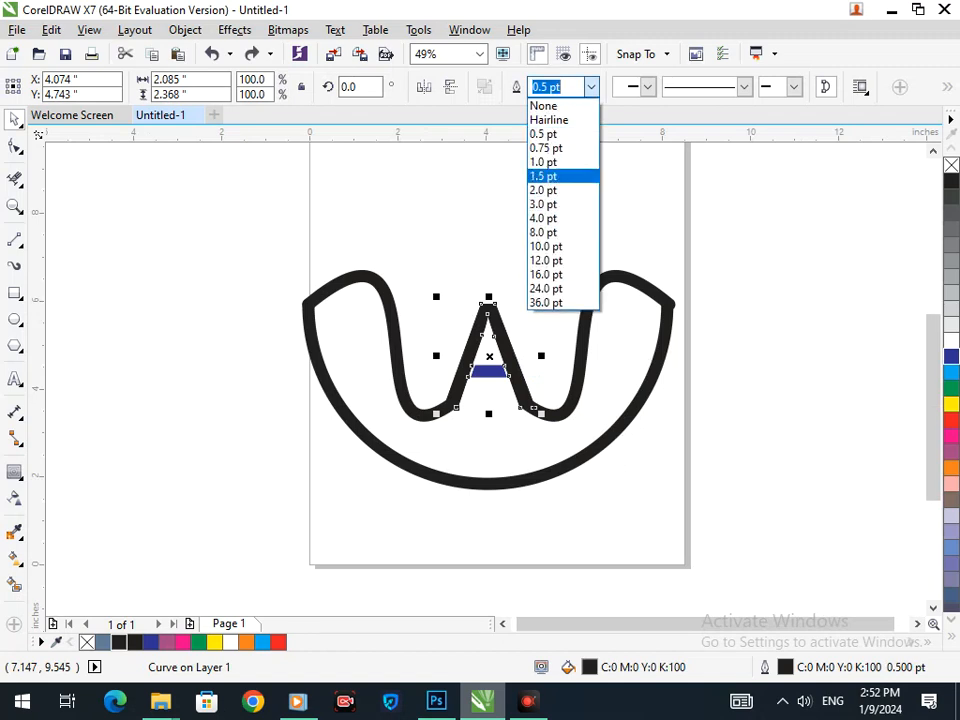
click(545, 218)
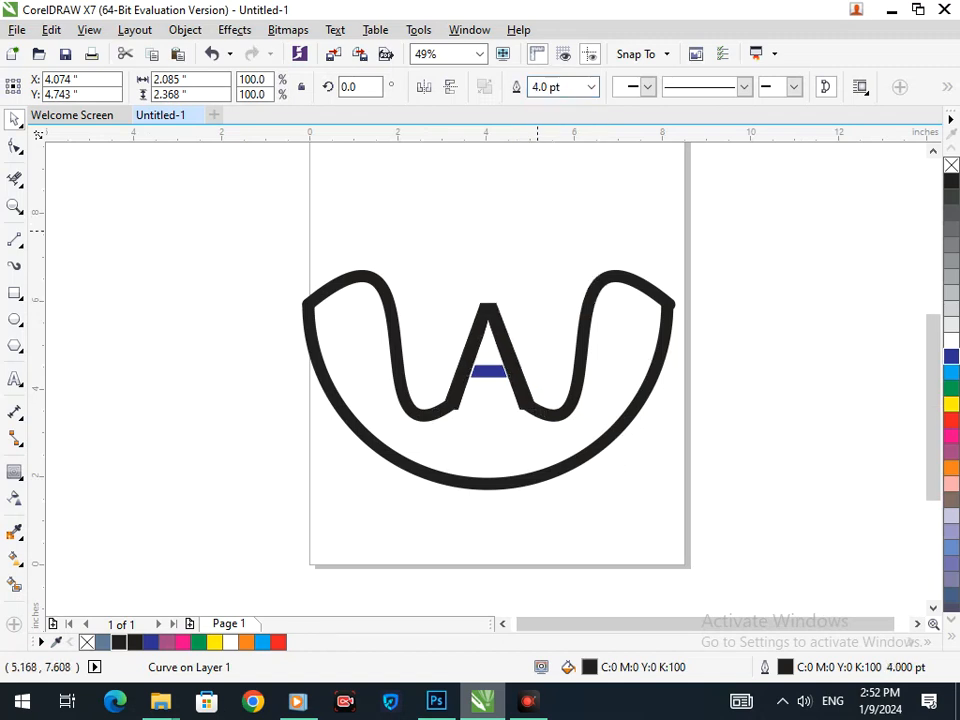
click(537, 229)
scroll(553, 450, up, 4)
key(ctrl+z)
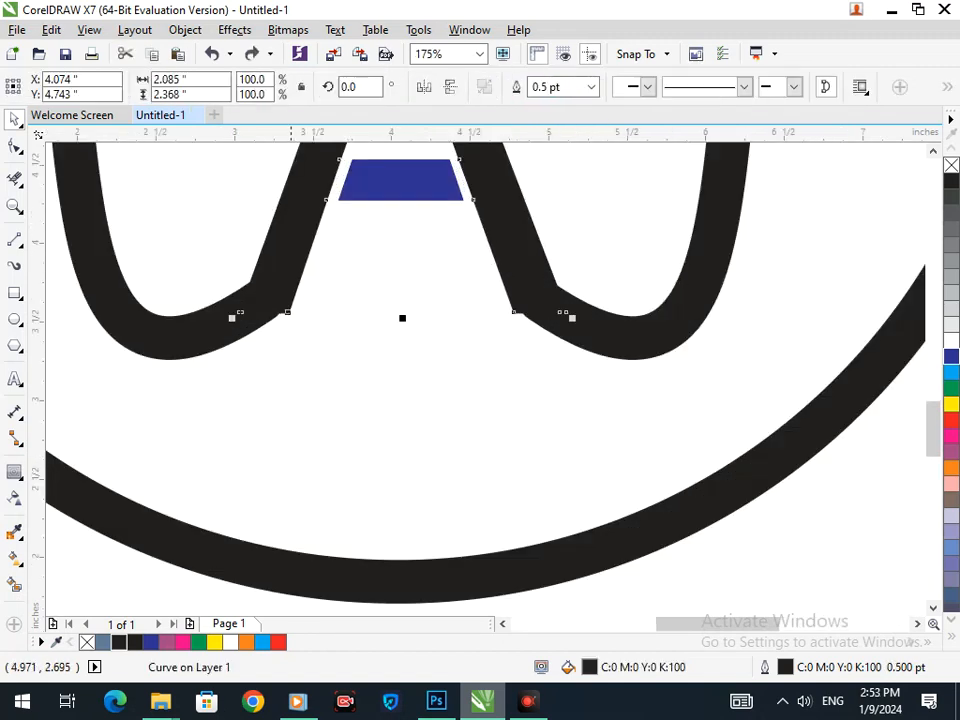
- Move the inner bottom corner node of the letter A's left leg slightly outward to meet the left S-curve's end
click(15, 146)
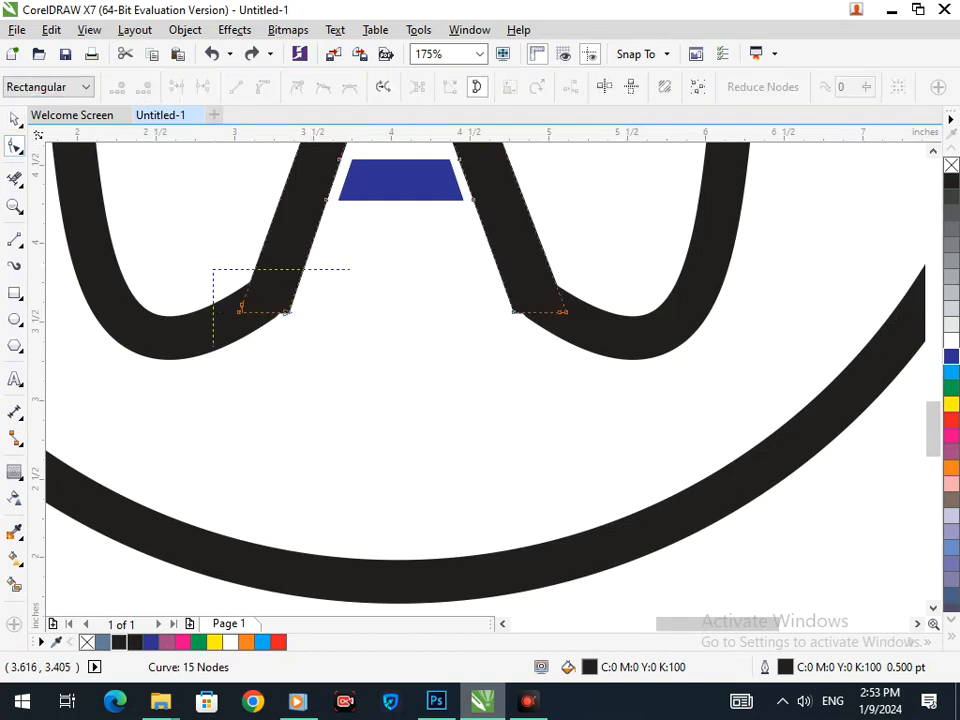
scroll(285, 312, up, 5)
drag(472, 397, 418, 402)
scroll(463, 395, down, 5)
drag(298, 265, 300, 262)
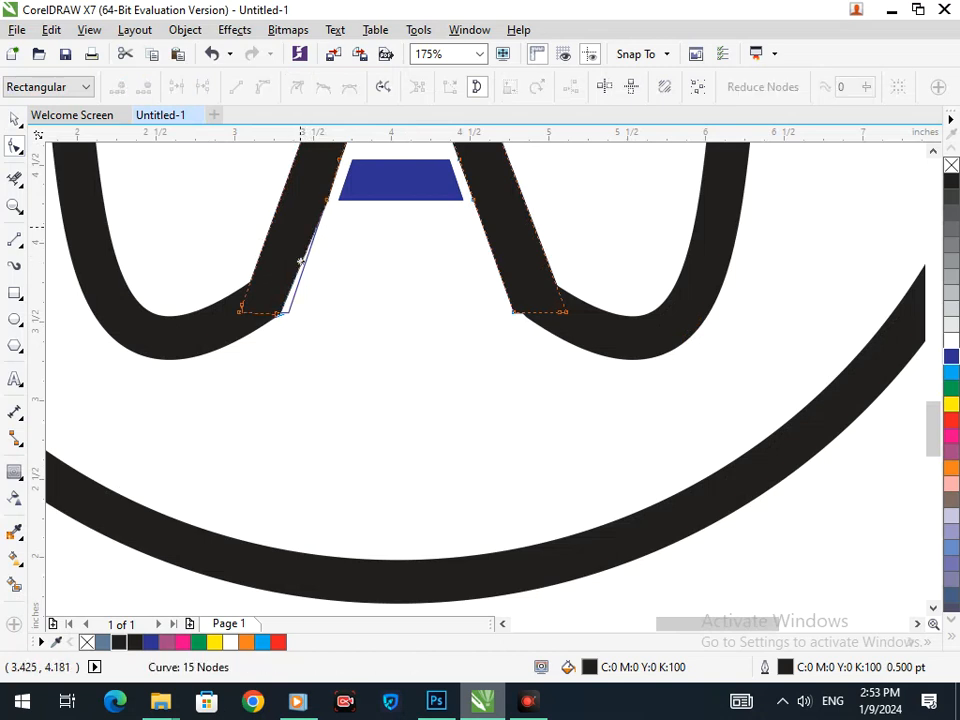
click(295, 274)
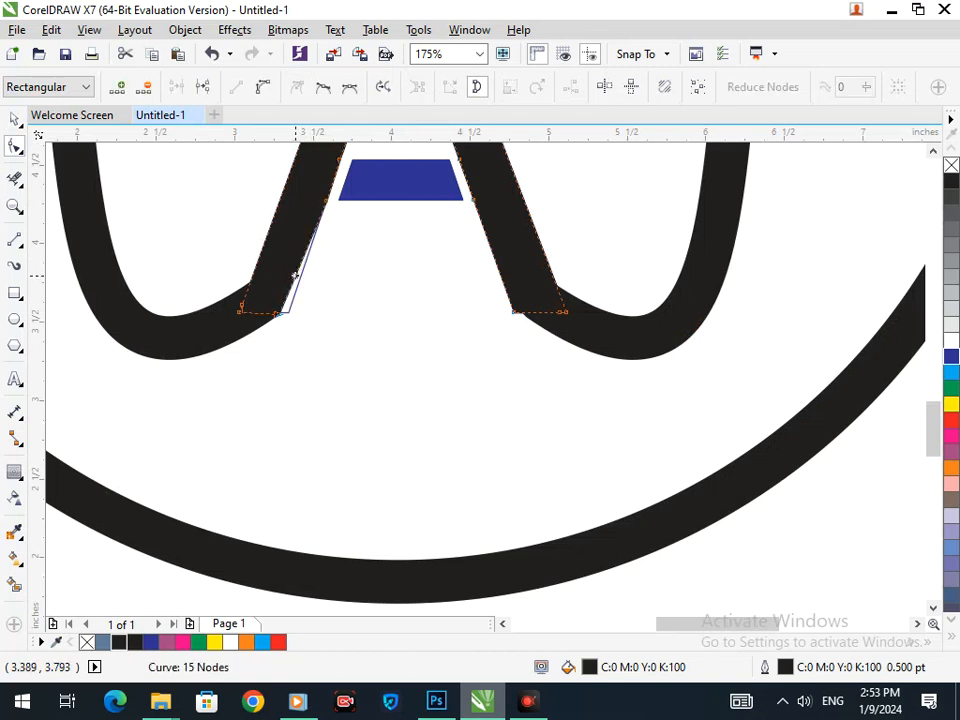
- Try bending the lower inner edge of the left leg towards the letter's centre, and undo the bend
click(325, 200)
drag(298, 277, 342, 360)
scroll(286, 307, up, 5)
scroll(286, 311, down, 5)
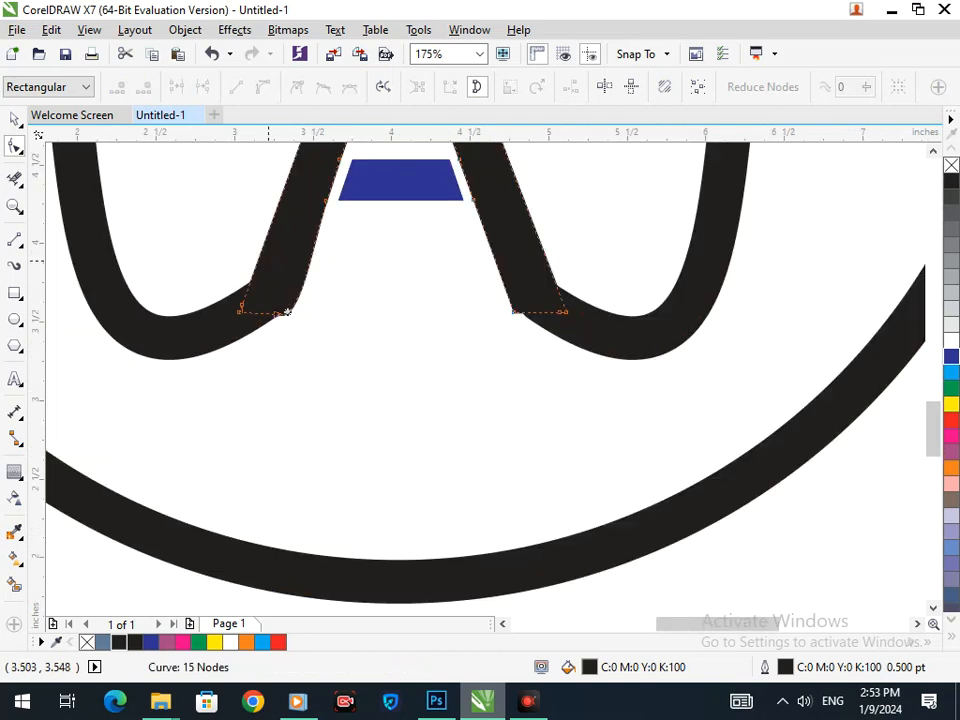
scroll(287, 312, down, 3)
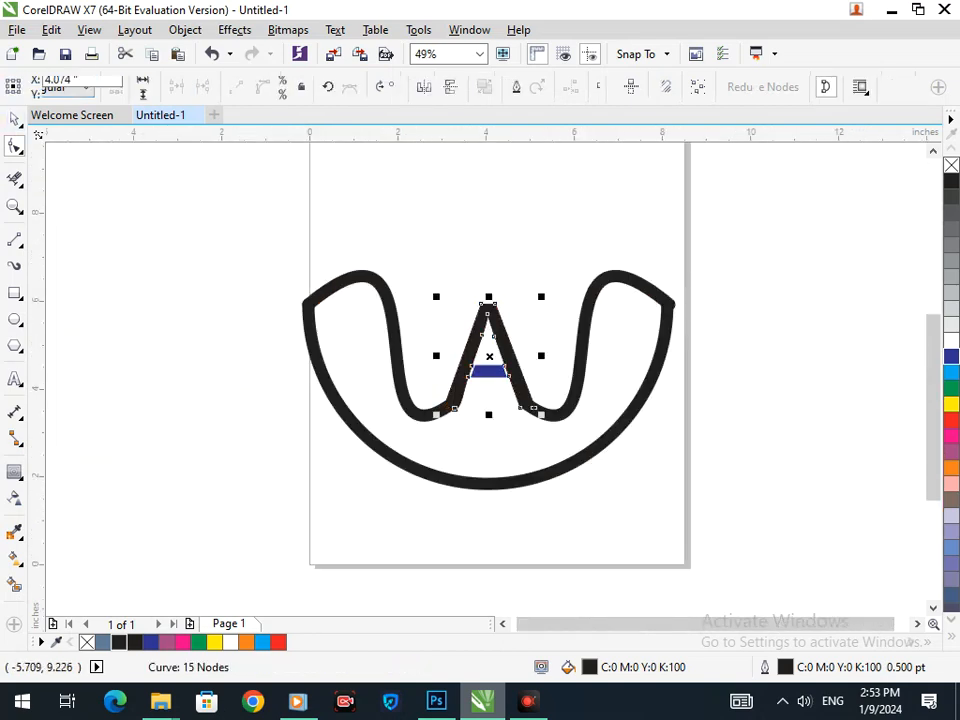
click(150, 252)
drag(437, 343, 508, 429)
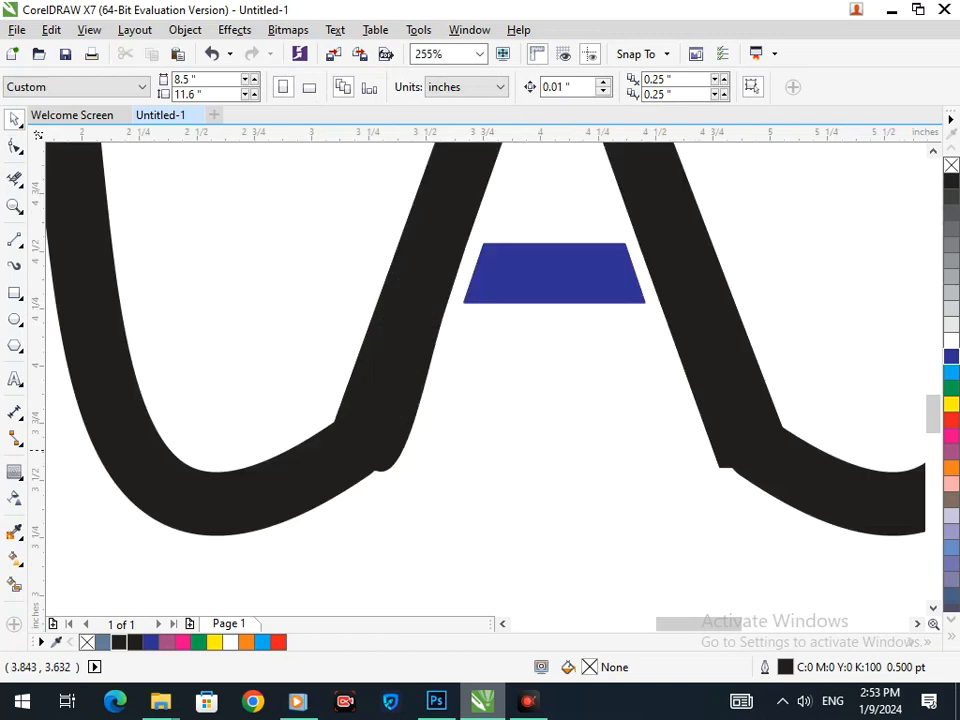
key(ctrl+z)
key(ctrl+z)
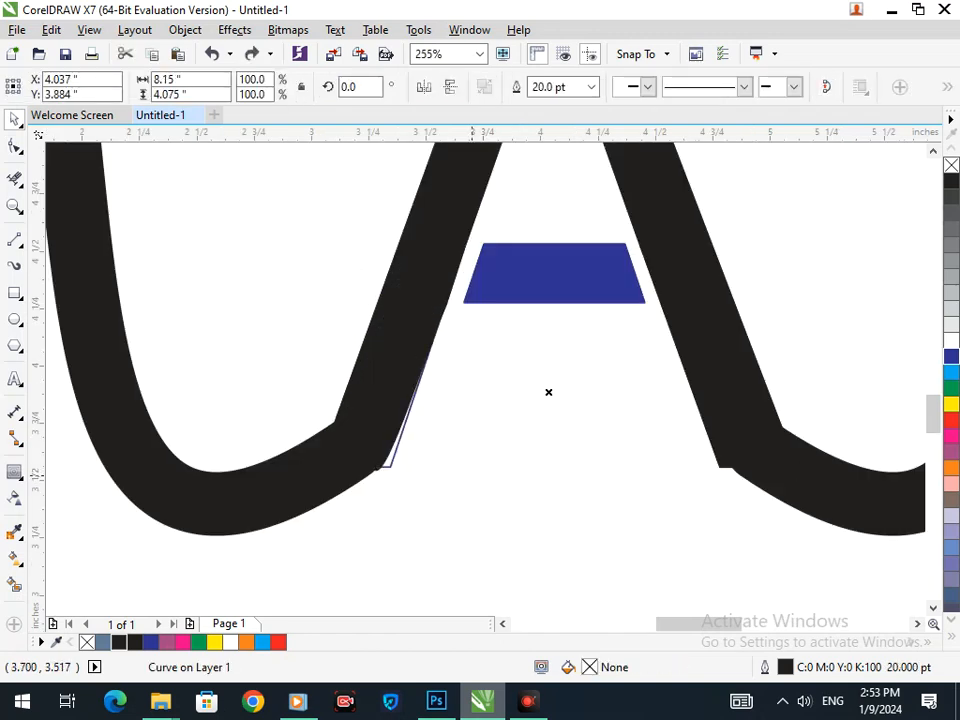
- Undo the black fill of the letter A's legs so that only their outlines remain
drag(305, 417, 434, 505)
key(F3)
click(434, 320)
key(ctrl+z)
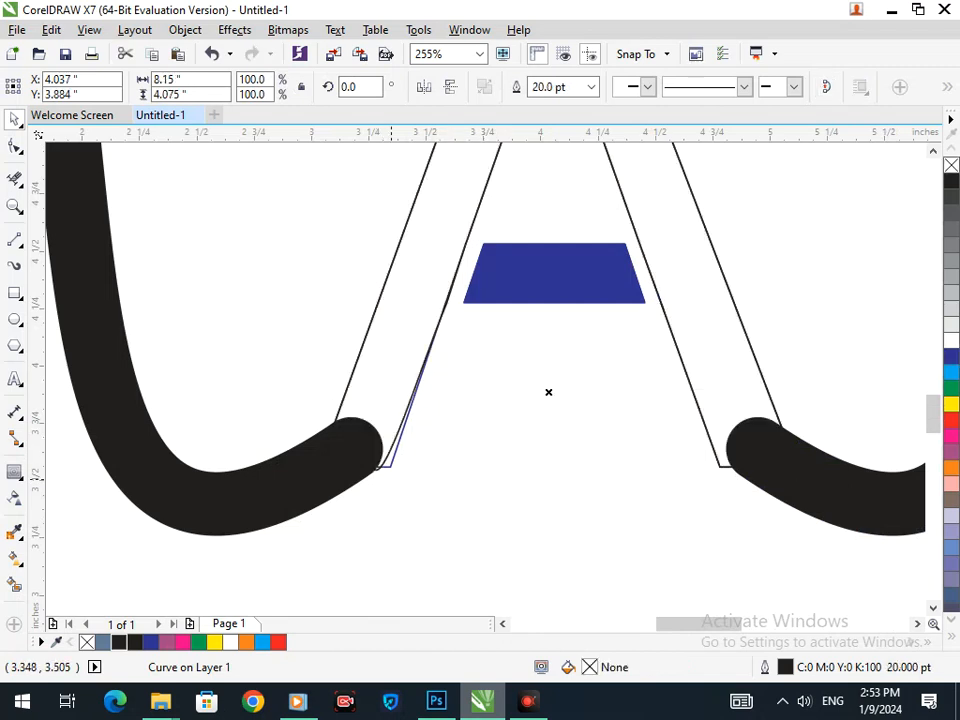
- Adjust the nodes at the left leg's inner bottom corner and remove the leftover blue edge beside it with Virtual Segment Delete
key(F10)
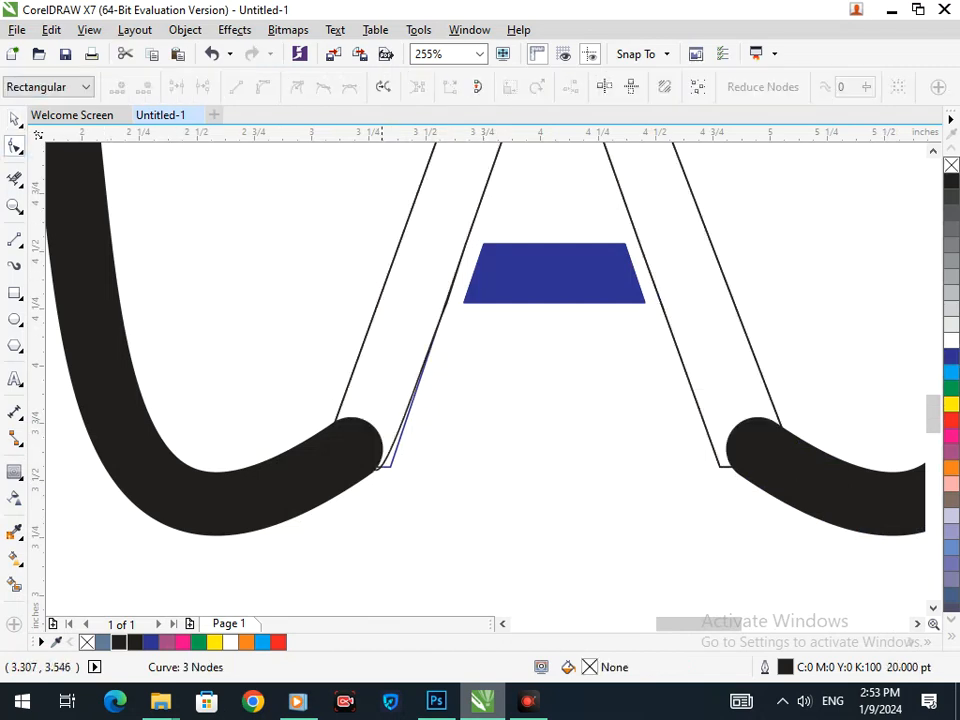
click(379, 469)
drag(379, 470, 370, 469)
drag(424, 358, 390, 466)
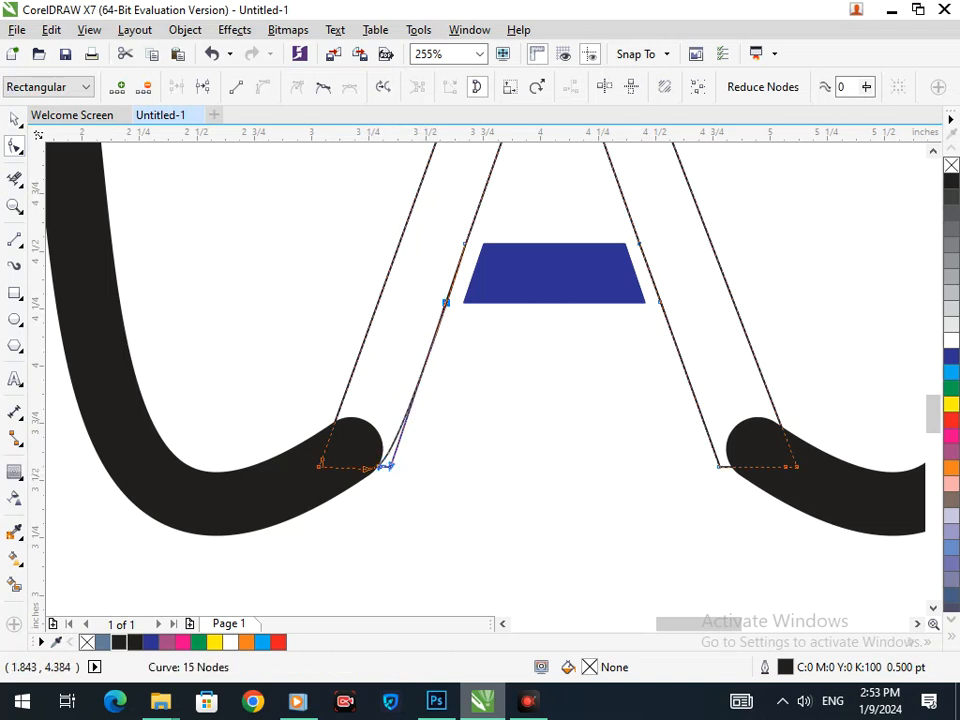
click(14, 178)
scroll(362, 466, up, 5)
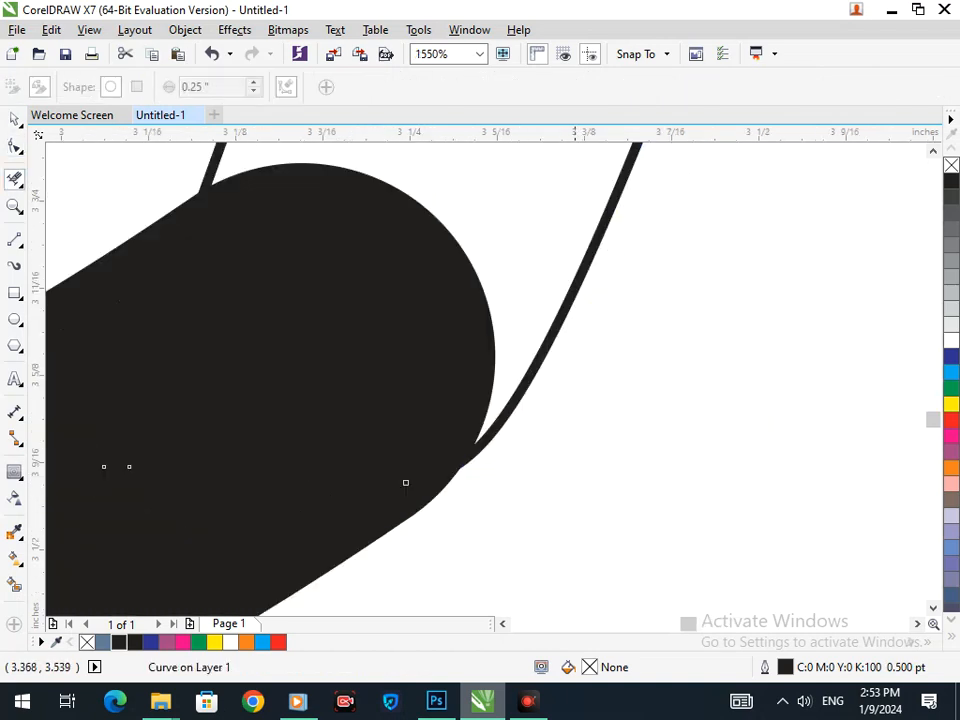
scroll(362, 466, down, 5)
- Smart-fill the letter A's legs with a 0.5 pt outline and recolour the fill solid black
click(14, 584)
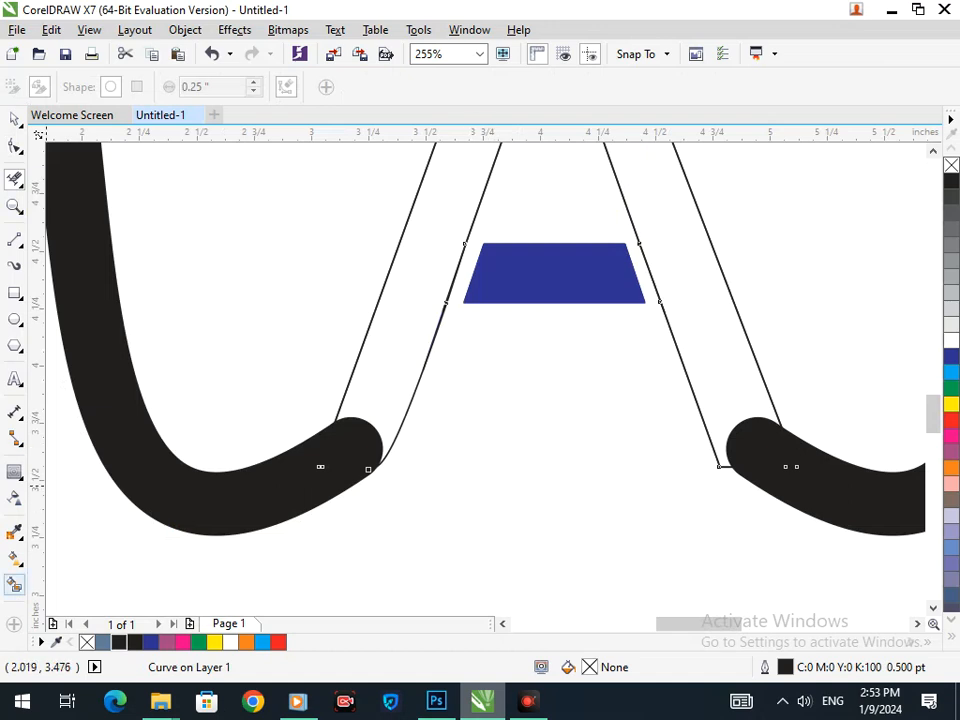
click(418, 356)
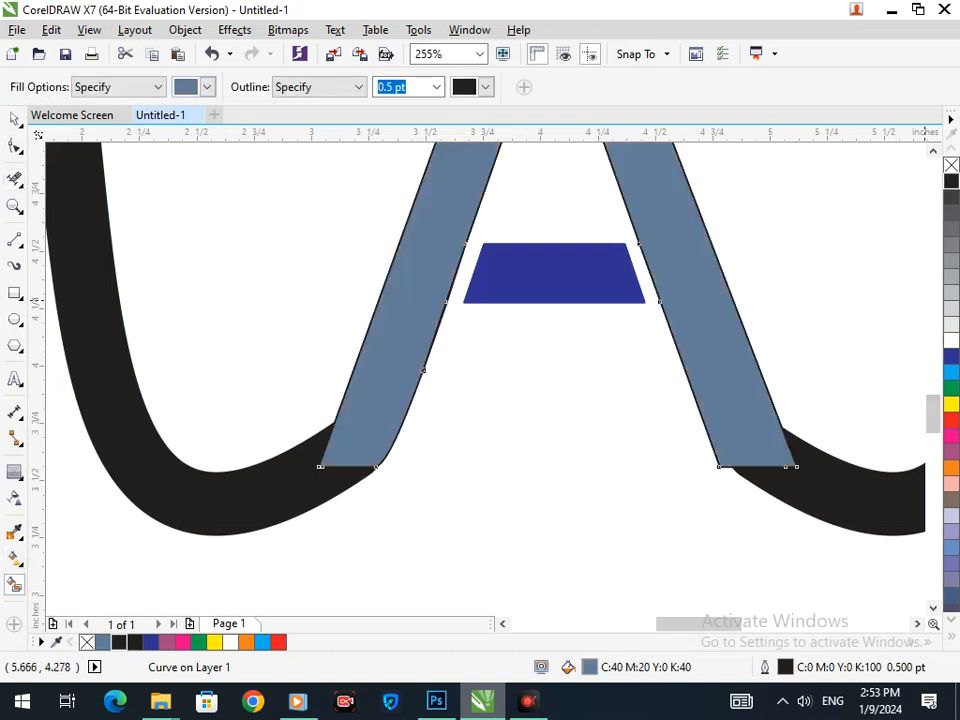
click(951, 181)
scroll(540, 303, down, 5)
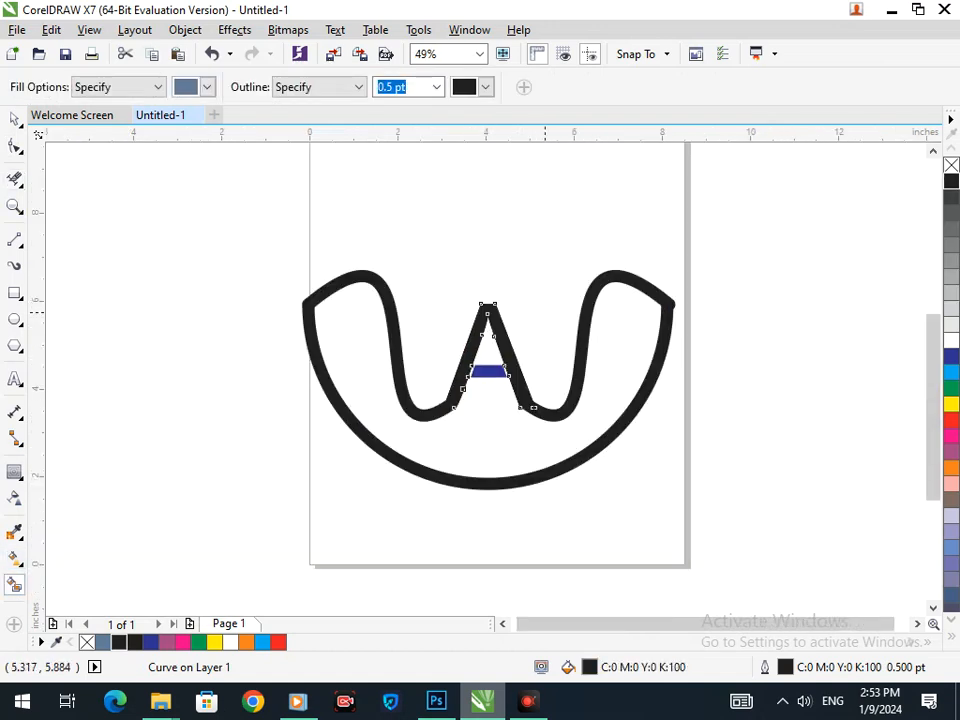
- Convert the outer edge of the letter A's left leg to a curve and bend it slightly inward
scroll(469, 374, up, 4)
click(15, 146)
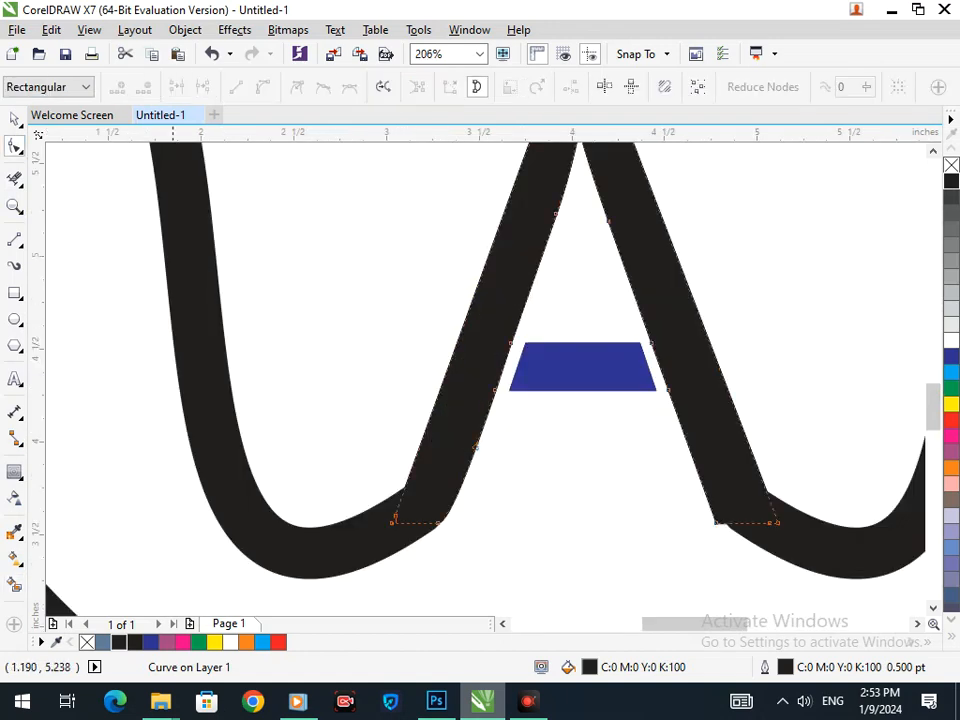
click(455, 345)
click(452, 351)
click(457, 348)
click(456, 347)
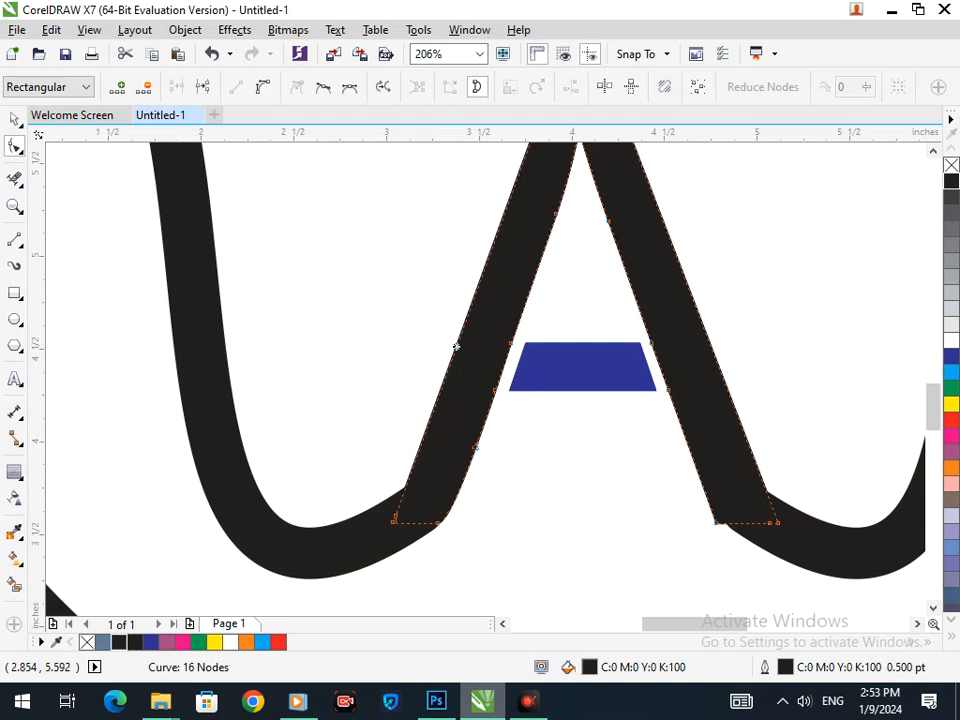
click(263, 87)
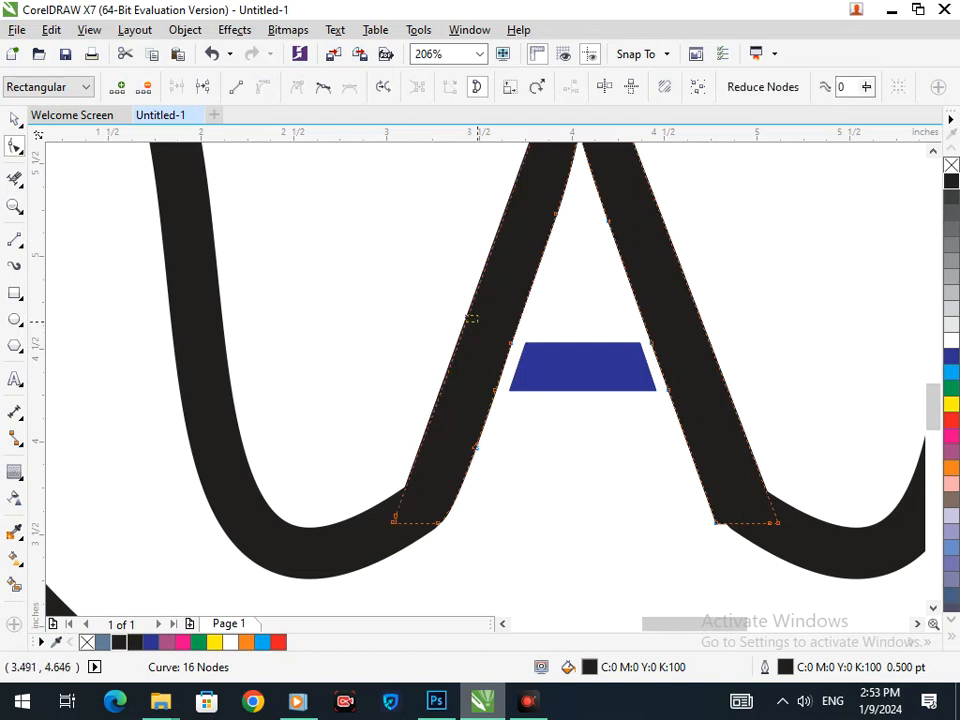
drag(468, 310, 477, 316)
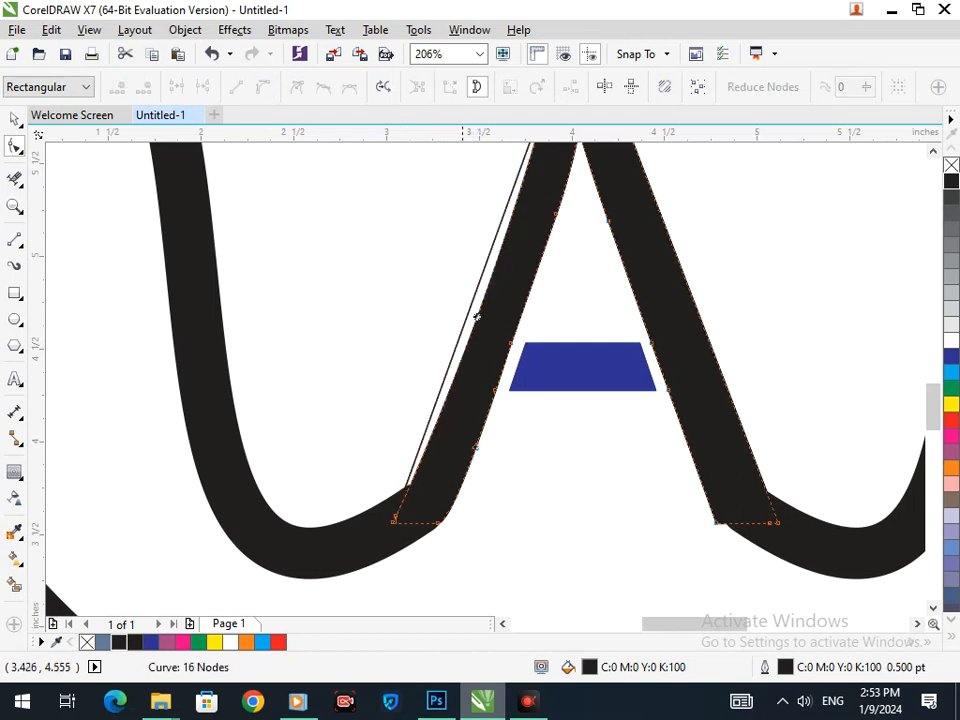
- Nudge the left leg's outer bottom node outward and bend the lower part of its outer edge slightly inward
click(394, 519)
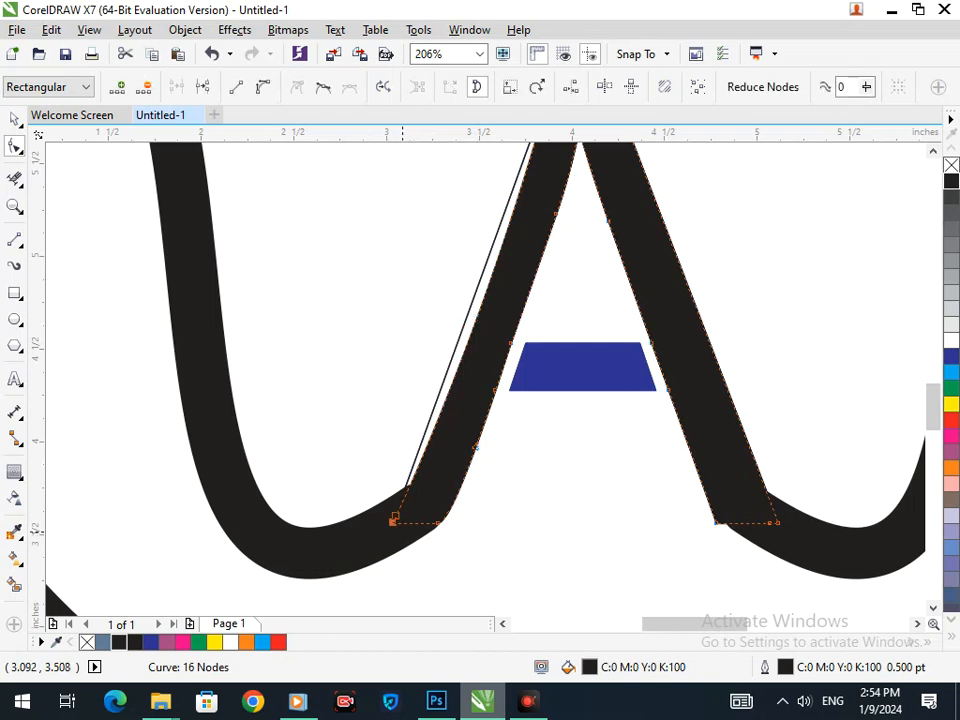
drag(394, 519, 390, 520)
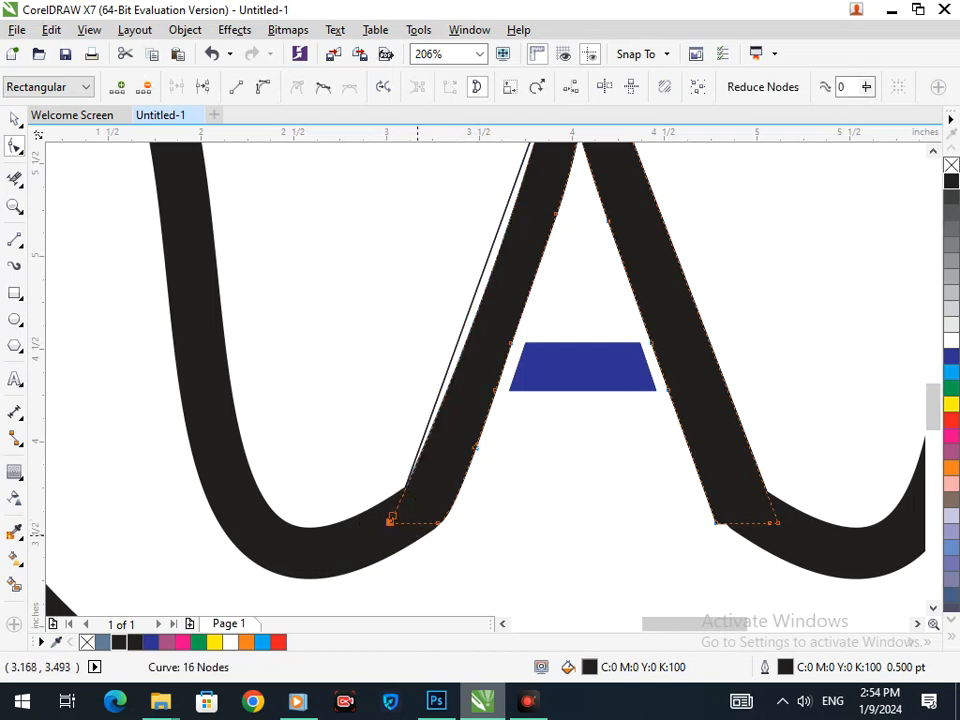
key(Delete)
key(ctrl+z)
scroll(400, 497, up, 4)
scroll(420, 470, down, 4)
scroll(432, 432, up, 2)
mouse_move(447, 370)
mouse_down()
mouse_move(435, 394)
mouse_move(420, 396)
mouse_move(451, 378)
mouse_up()
scroll(508, 405, down, 2)
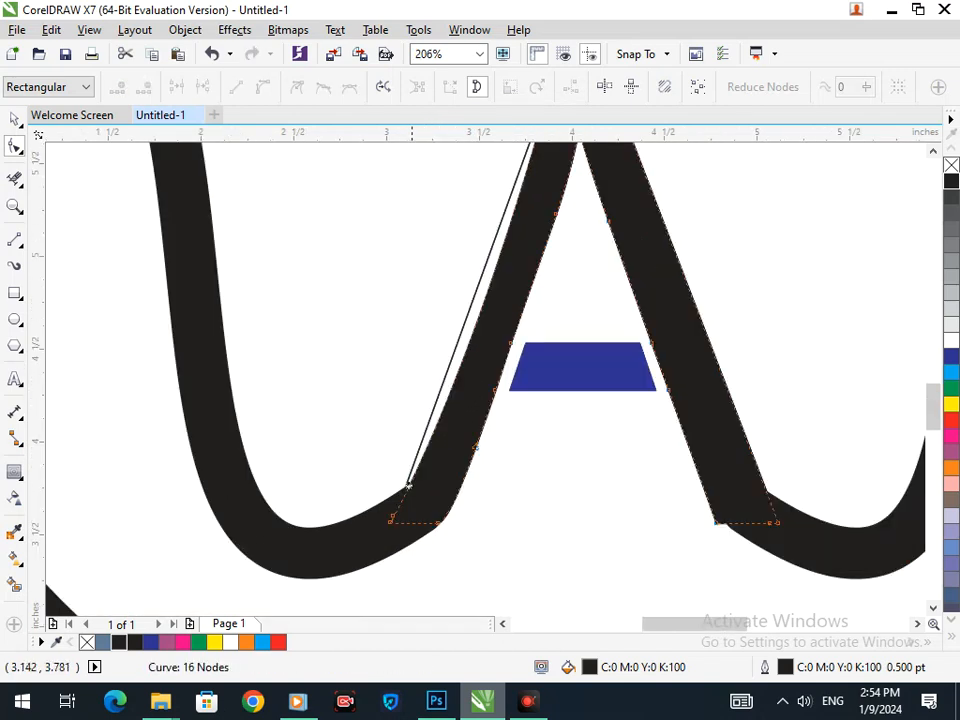
- Move the left leg's outer bottom node farther into the left S-curve and bend the outer edge inward above it
drag(391, 517, 366, 523)
click(408, 441)
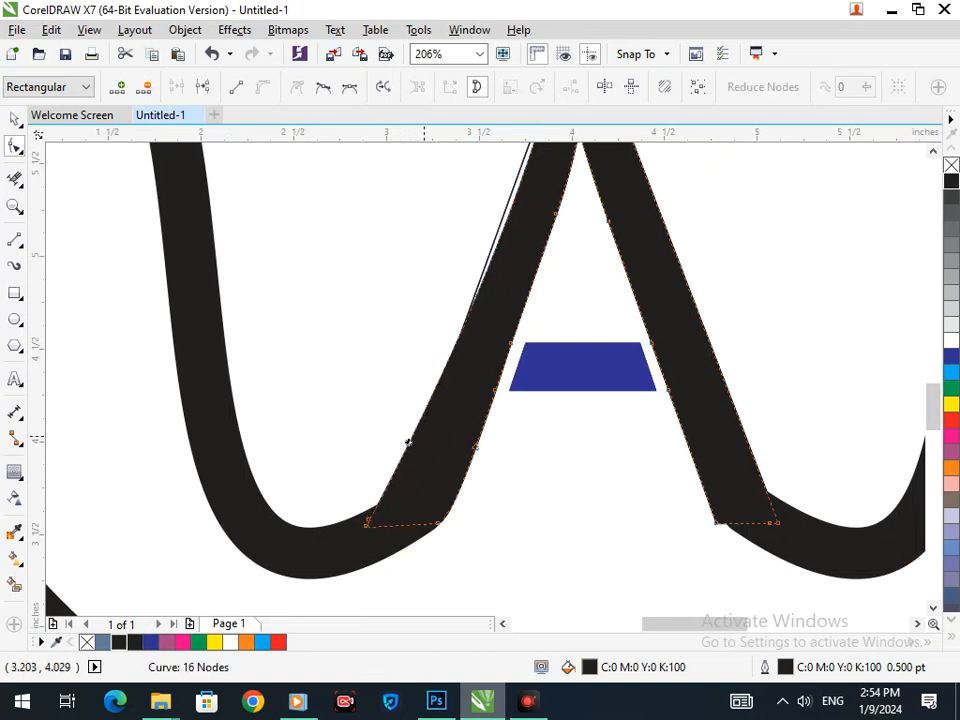
mouse_move(408, 441)
mouse_down()
mouse_move(424, 465)
mouse_move(412, 459)
mouse_up()
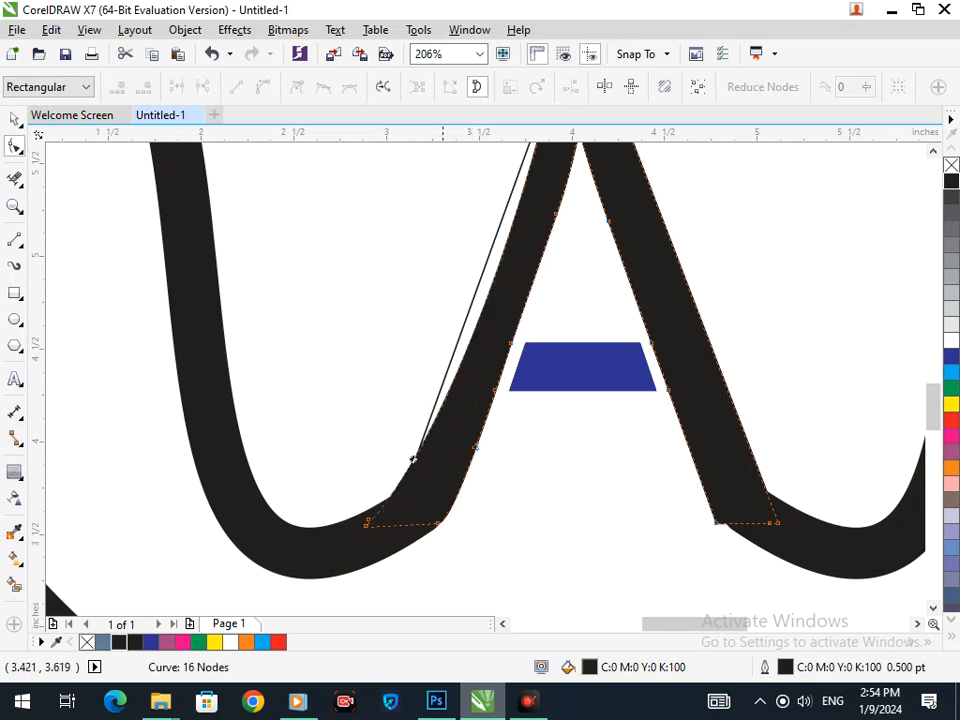
scroll(447, 393, down, 5)
scroll(447, 392, up, 3)
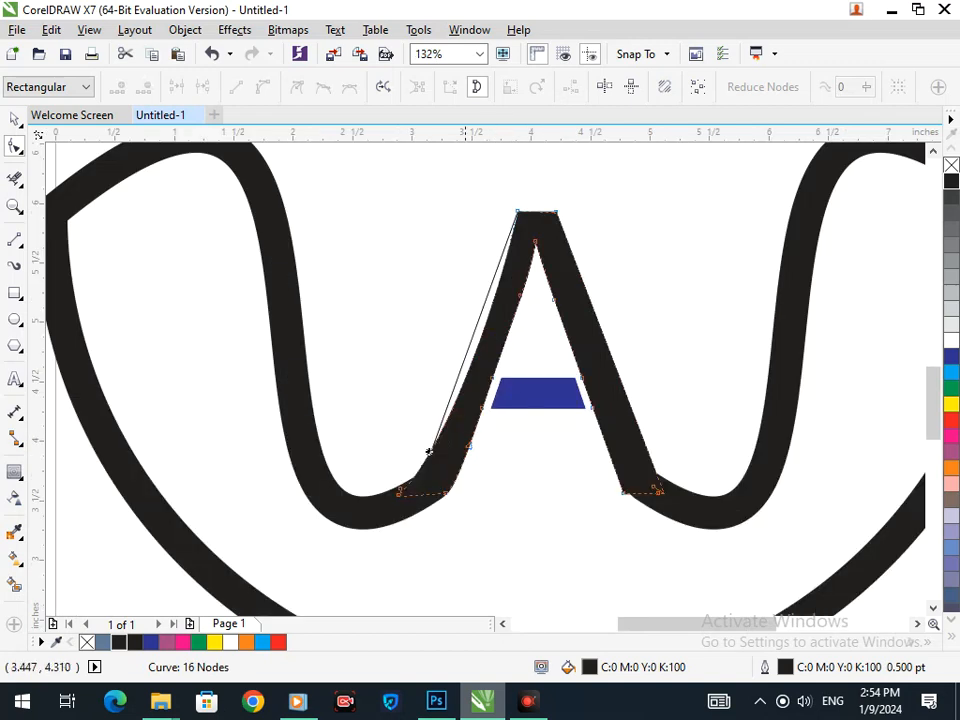
- Pull the left leg's outer edge back outward so it flows smoothly into the left S-curve, and deselect the shape
drag(429, 452, 454, 383)
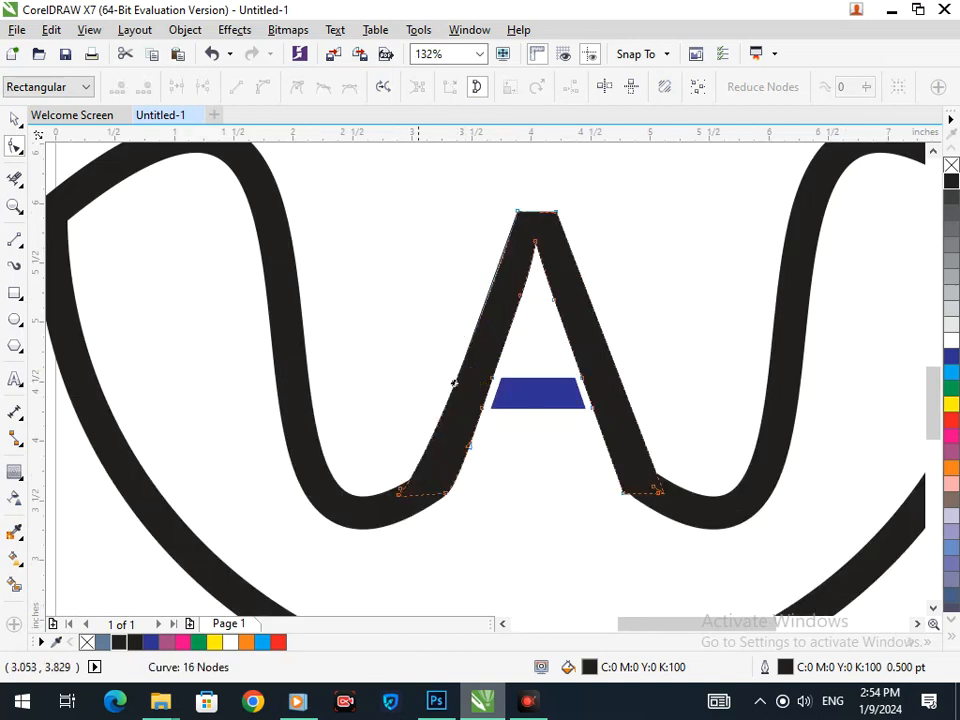
click(422, 455)
click(408, 488)
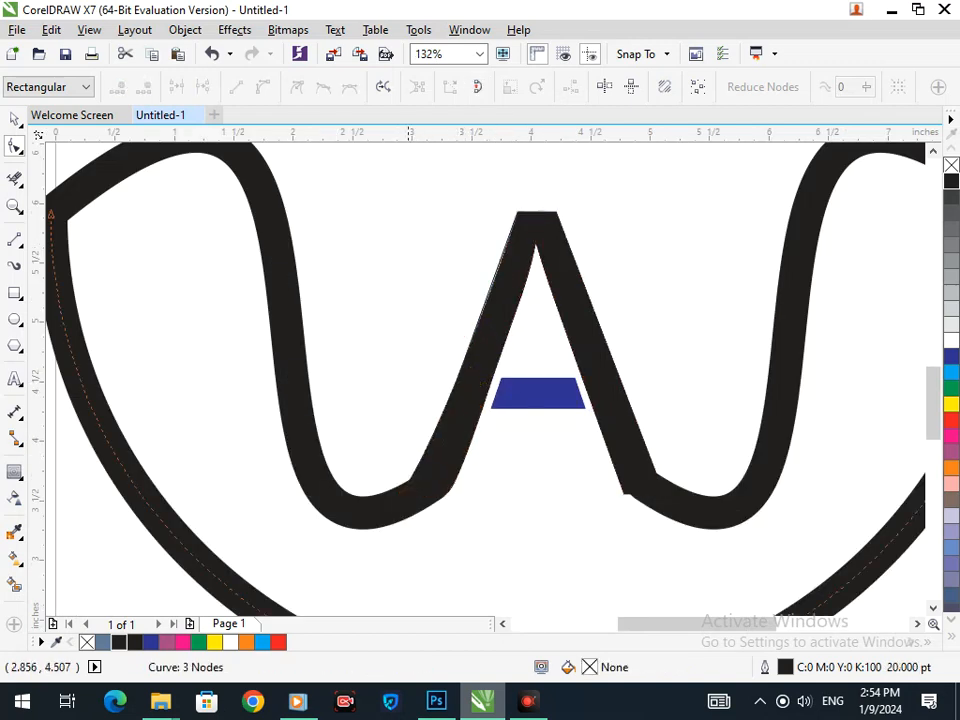
click(416, 468)
key(F3)
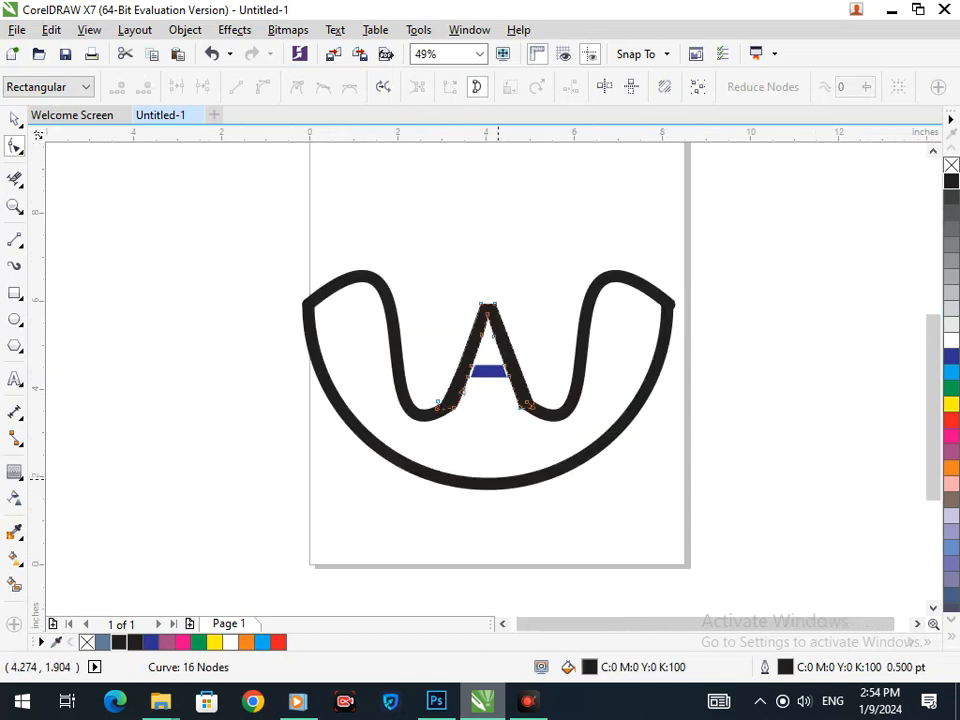
click(14, 119)
click(426, 489)
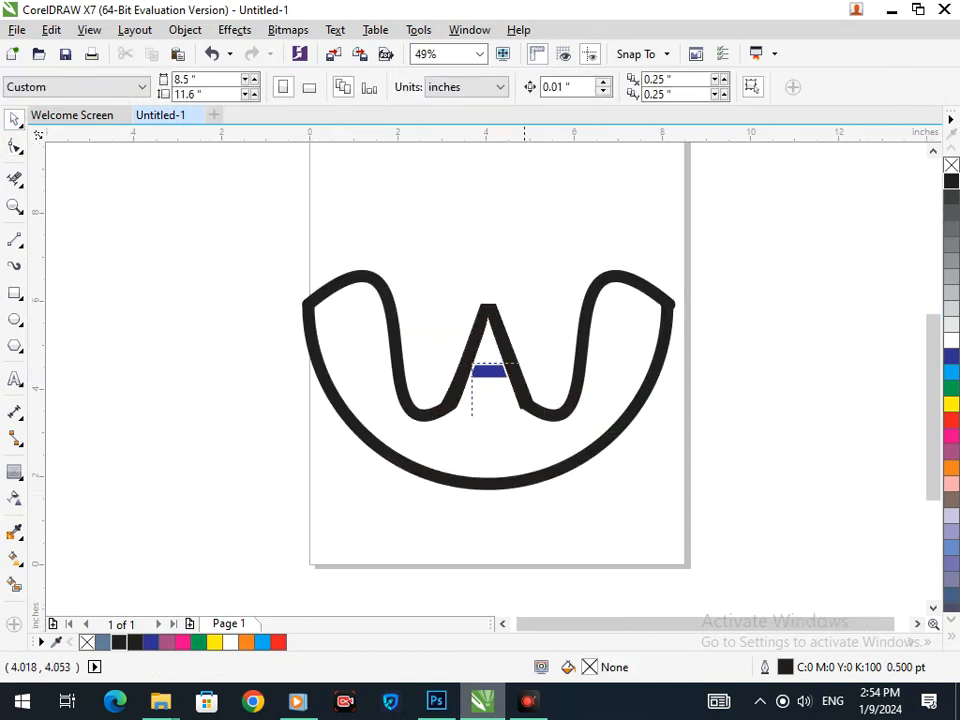
- Draw a straight diagonal line about 3.1 in wide and 2.7 in high from inside the logo's left lobe towards its lower centre
scroll(520, 405, up, 5)
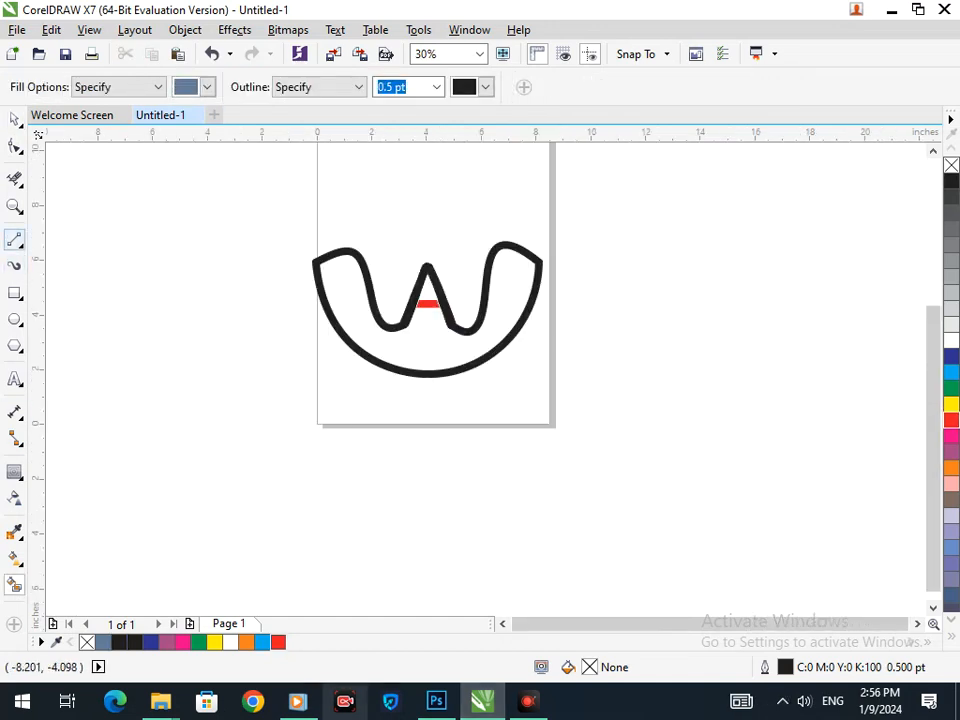
click(14, 240)
drag(340, 280, 424, 353)
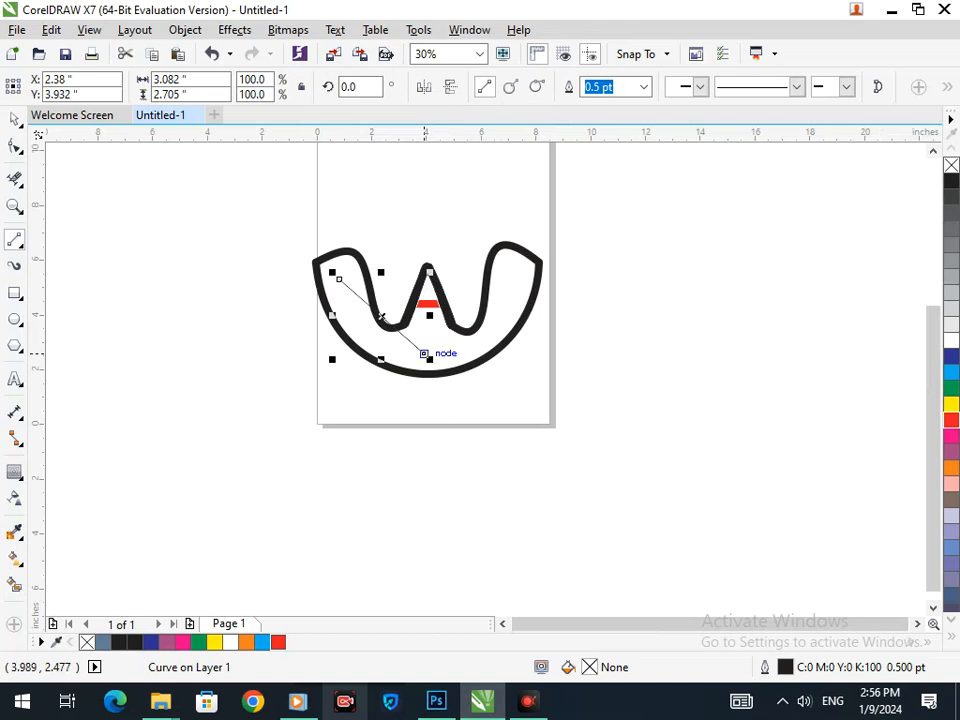
- Undo the diagonal line and sketch a W-shaped zigzag line about 6.7 in wide and 2.7 in high inside the logo's band
key(ctrl+z)
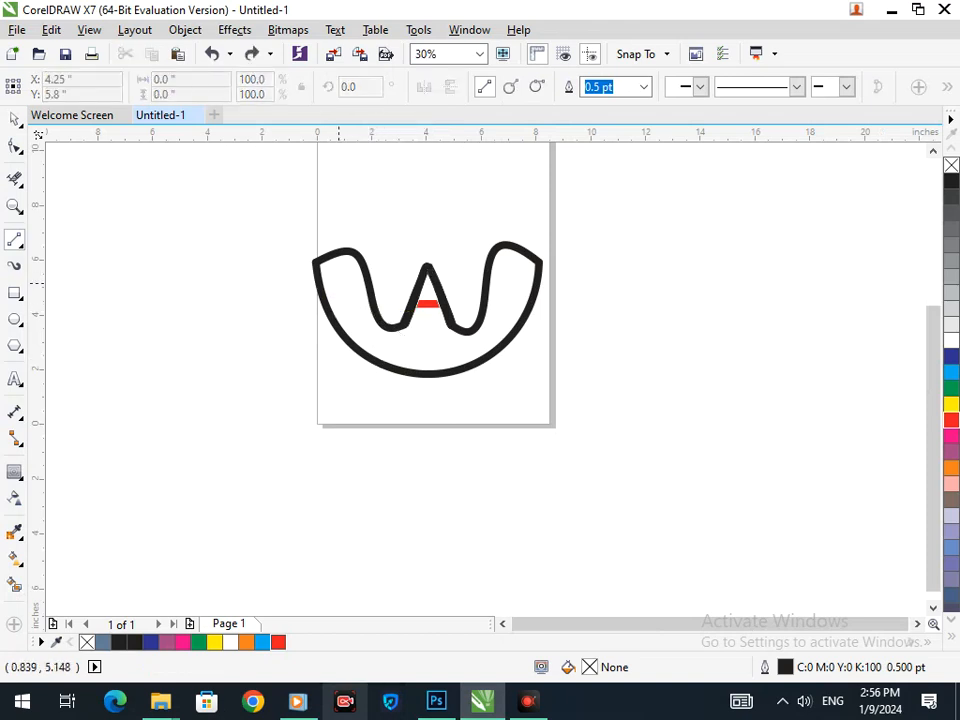
mouse_move(333, 278)
mouse_down()
mouse_move(397, 368)
mouse_move(406, 357)
mouse_move(390, 352)
mouse_move(426, 316)
mouse_move(419, 325)
mouse_move(458, 352)
mouse_move(470, 344)
mouse_move(468, 352)
mouse_move(516, 293)
mouse_up()
click(15, 118)
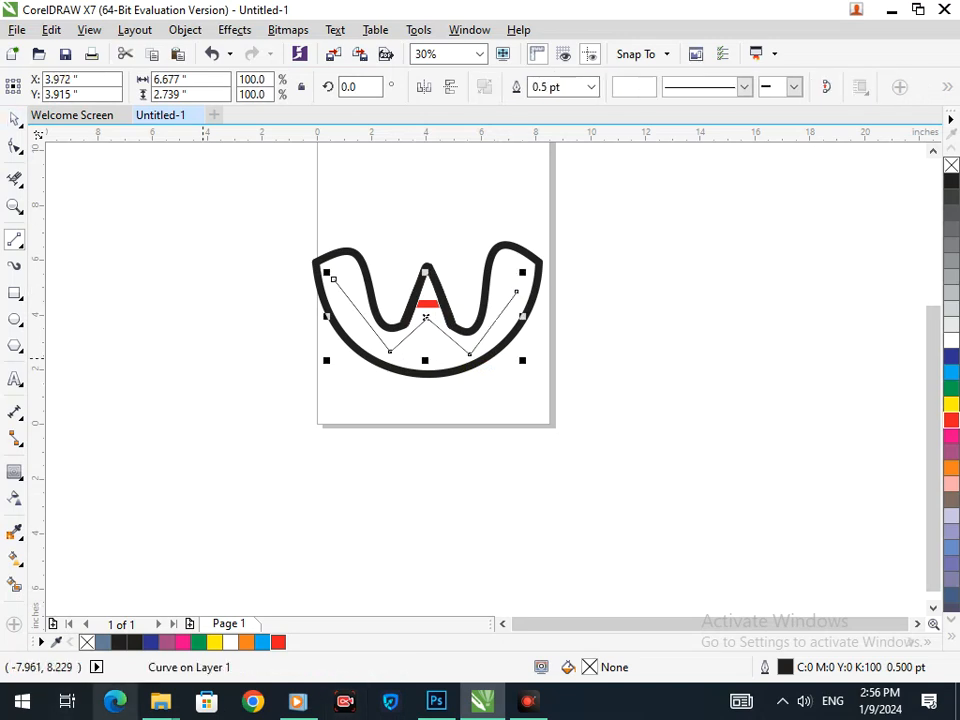
click(427, 507)
- Delete the stray leftover pieces around the logo's curves
scroll(477, 380, down, 2)
scroll(468, 330, up, 4)
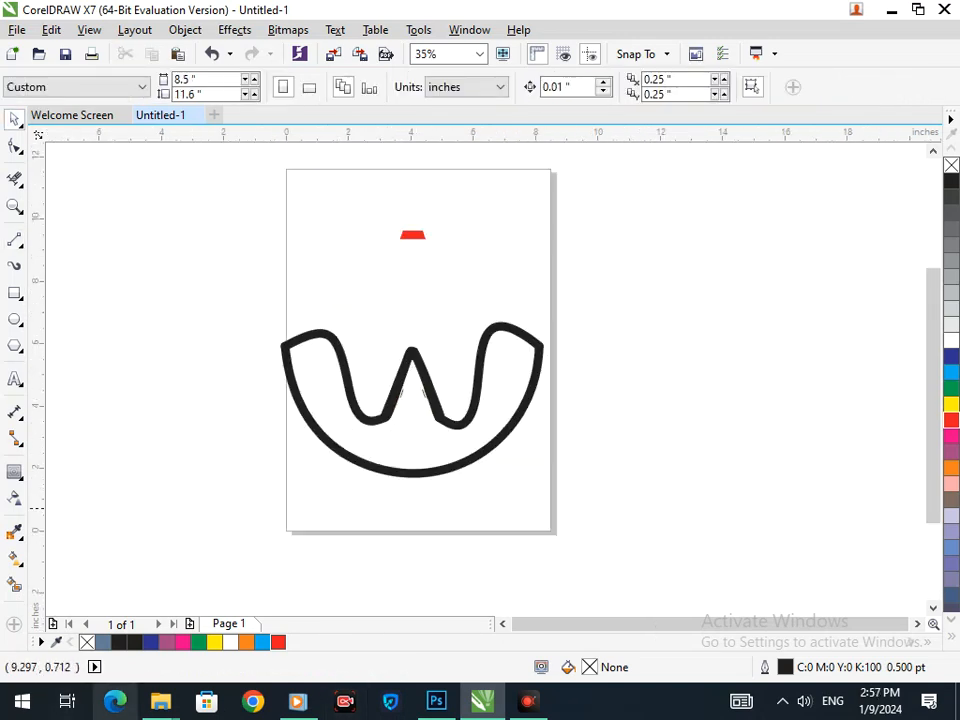
mouse_move(183, 277)
mouse_down()
mouse_move(514, 445)
mouse_move(465, 349)
mouse_up()
scroll(410, 400, up, 4)
click(336, 331)
key(Delete)
click(527, 344)
key(Delete)
click(547, 343)
key(Delete)
scroll(544, 343, down, 4)
- Select all of the black logo curves and convert their outlines to objects
drag(270, 315, 566, 467)
click(185, 29)
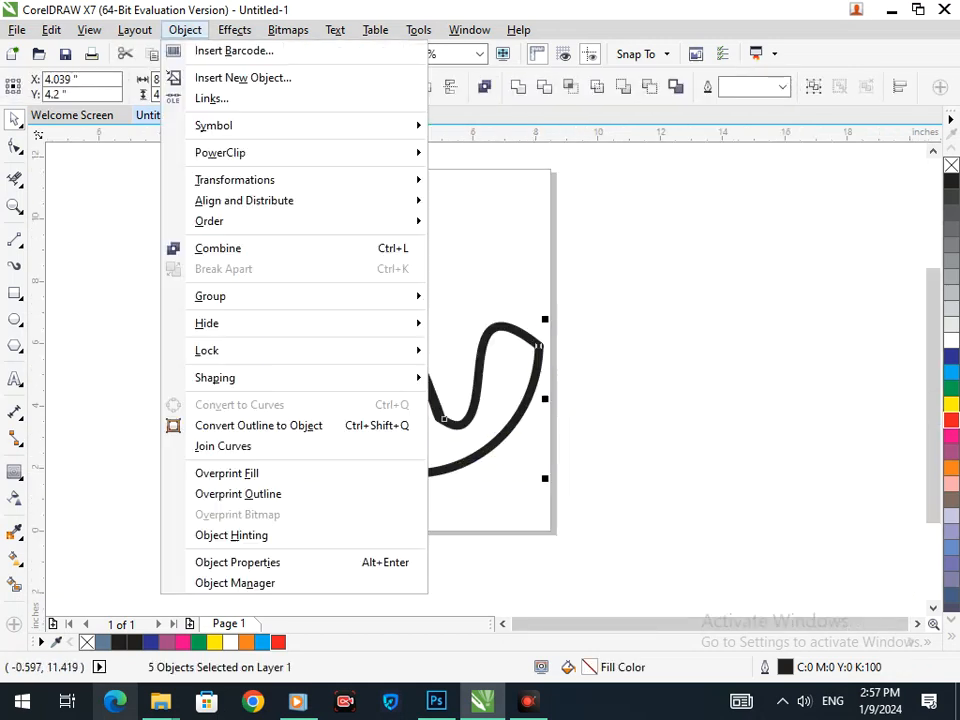
click(223, 446)
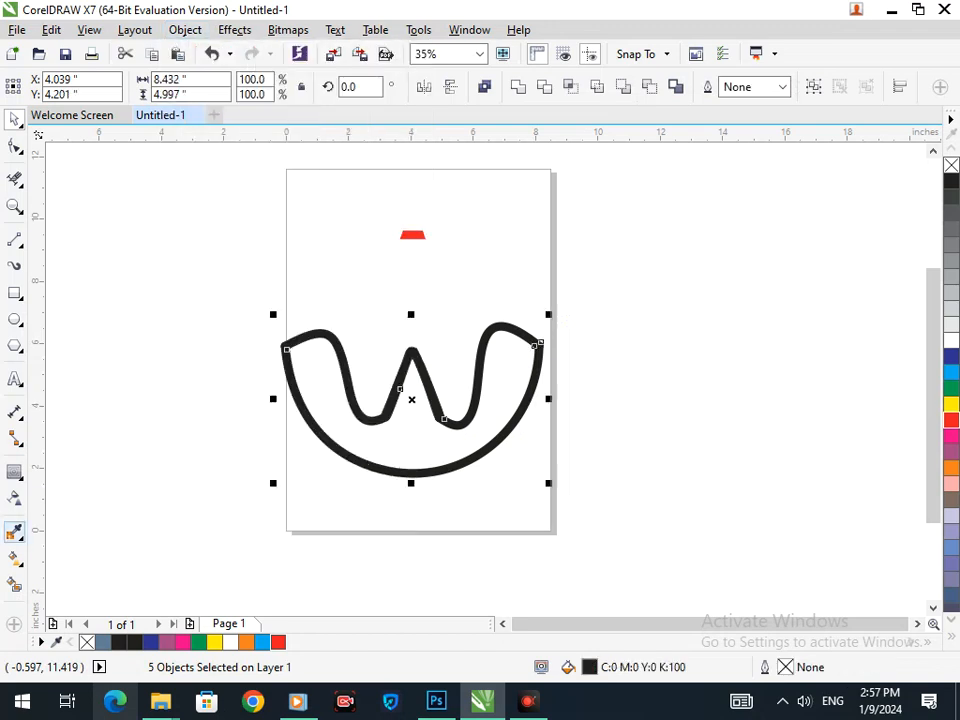
- Apply a linear fountain fill to the selected curves, running diagonally from the left lobe's top to below the arc's right end
click(19, 476)
click(19, 536)
click(15, 471)
click(19, 414)
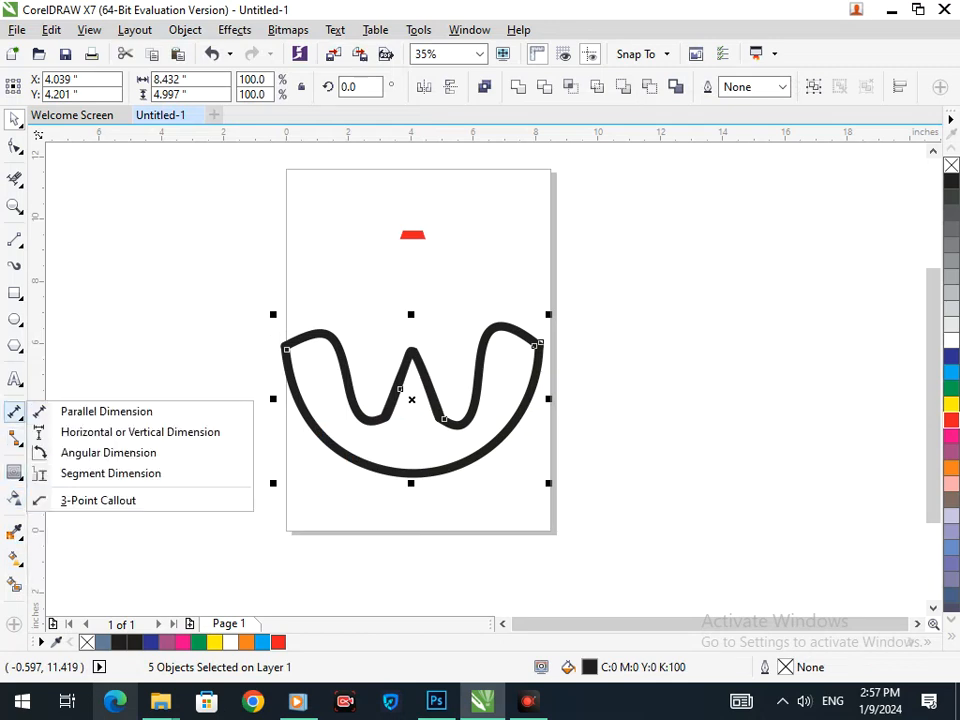
click(15, 558)
click(90, 554)
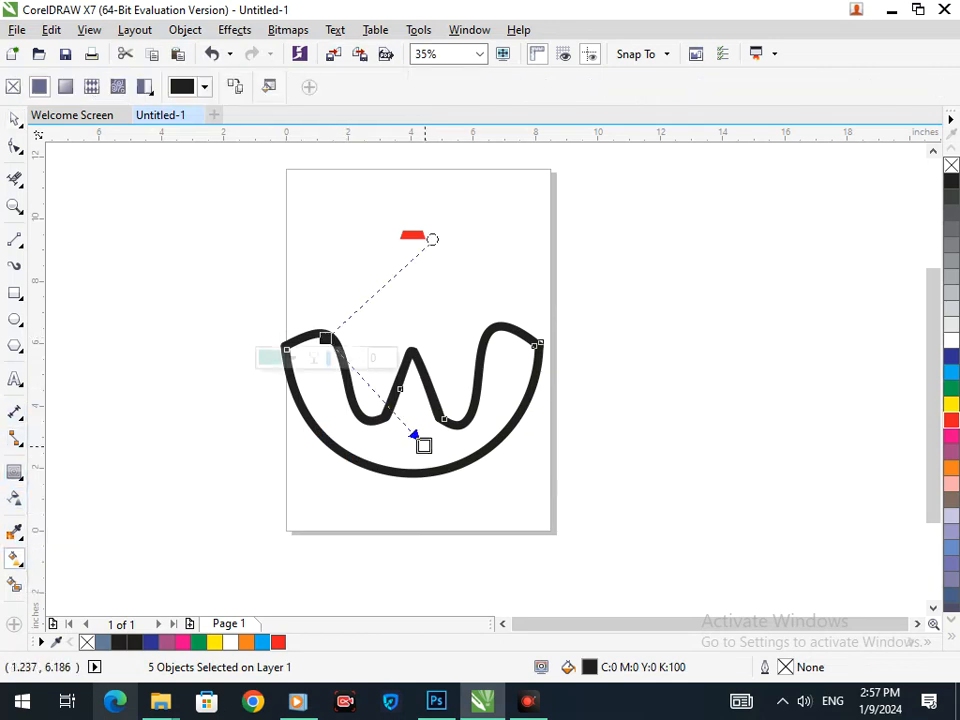
drag(325, 338, 537, 488)
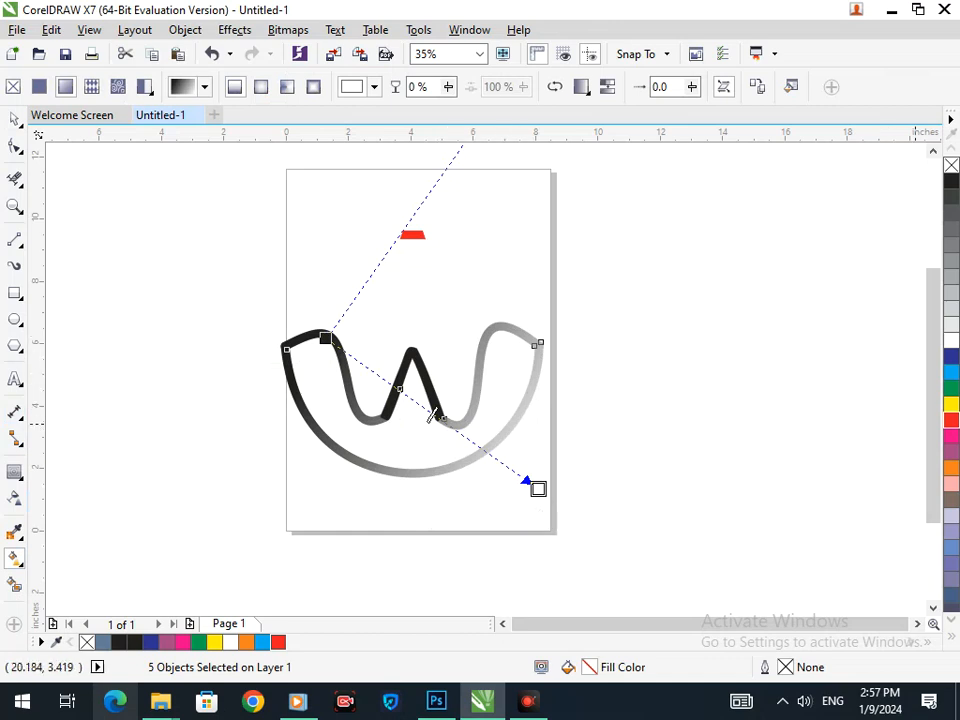
- Set the fountain fill's end colour to green and its start colour to red, and deselect the curves
click(951, 420)
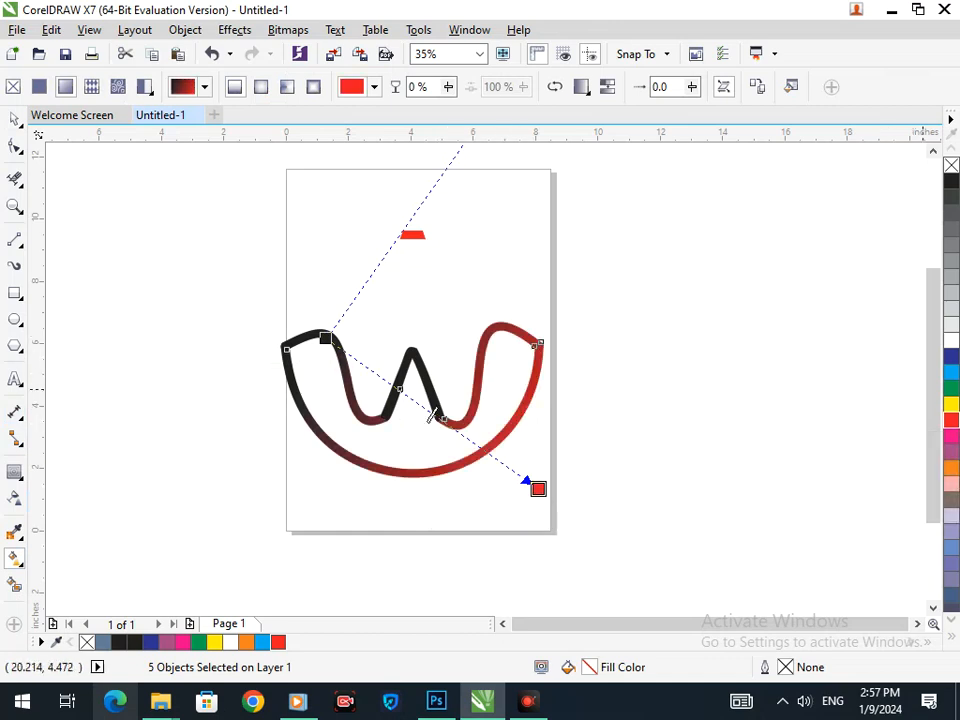
click(951, 356)
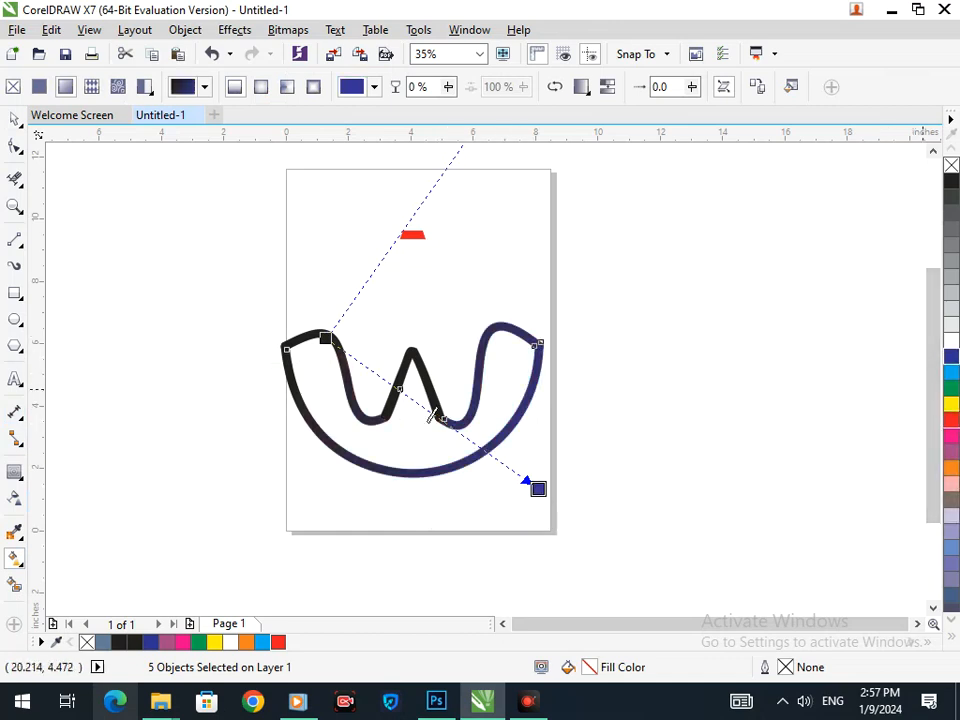
click(951, 388)
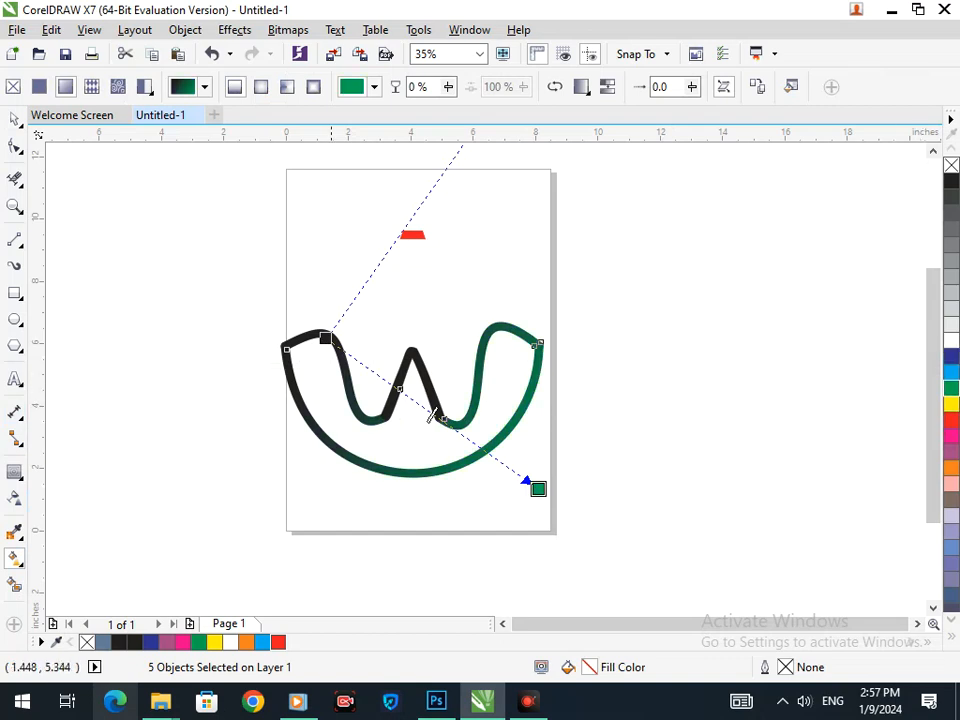
click(325, 338)
click(951, 372)
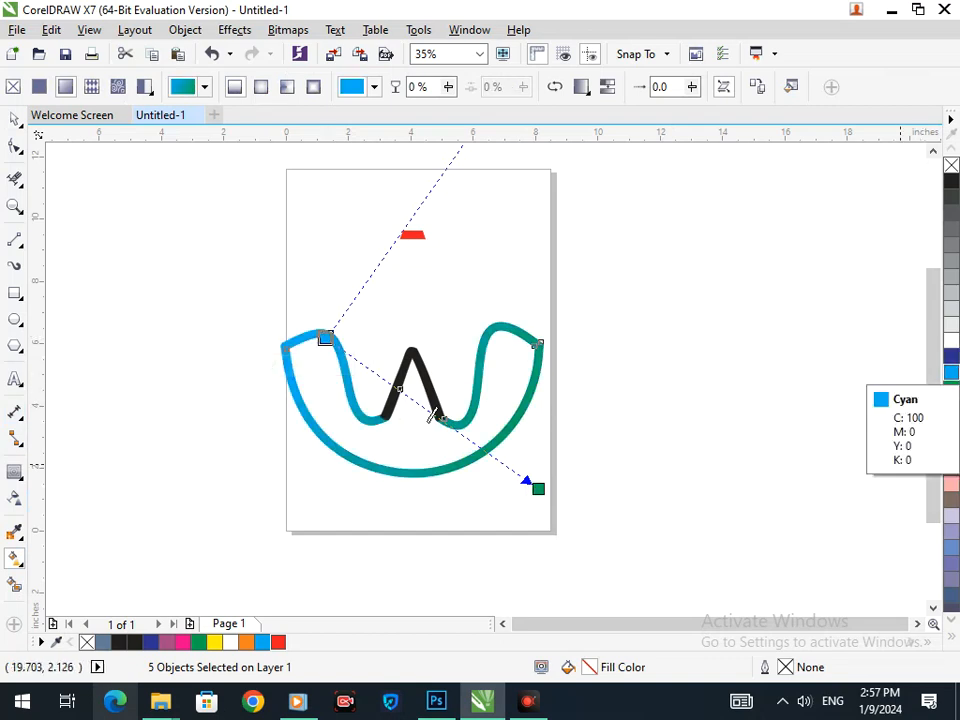
click(951, 356)
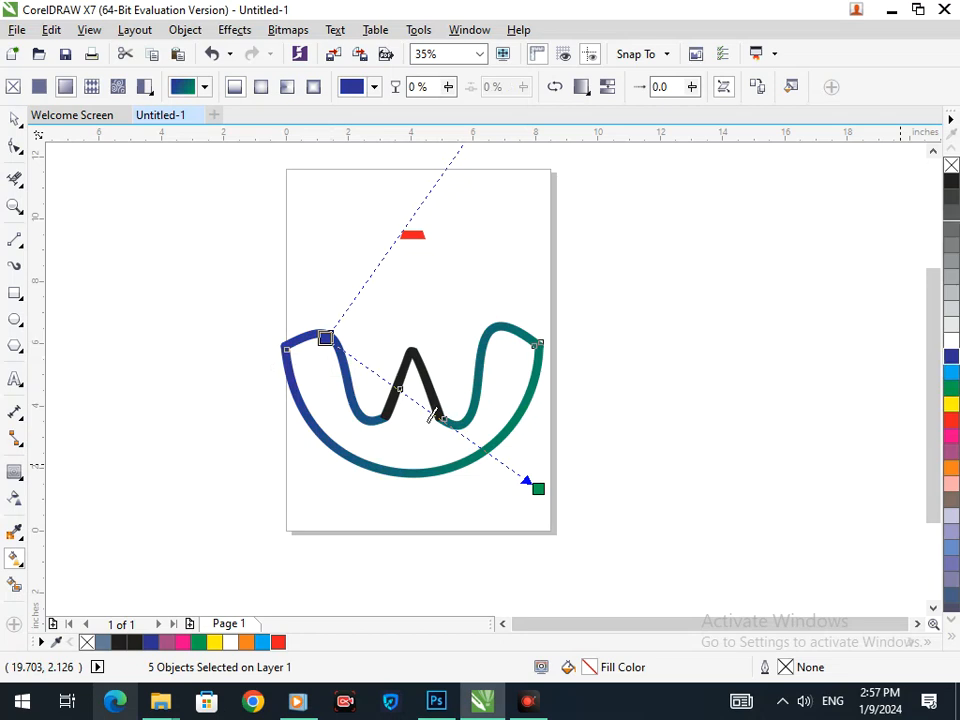
click(951, 180)
click(951, 452)
click(951, 420)
click(14, 119)
click(119, 377)
click(435, 393)
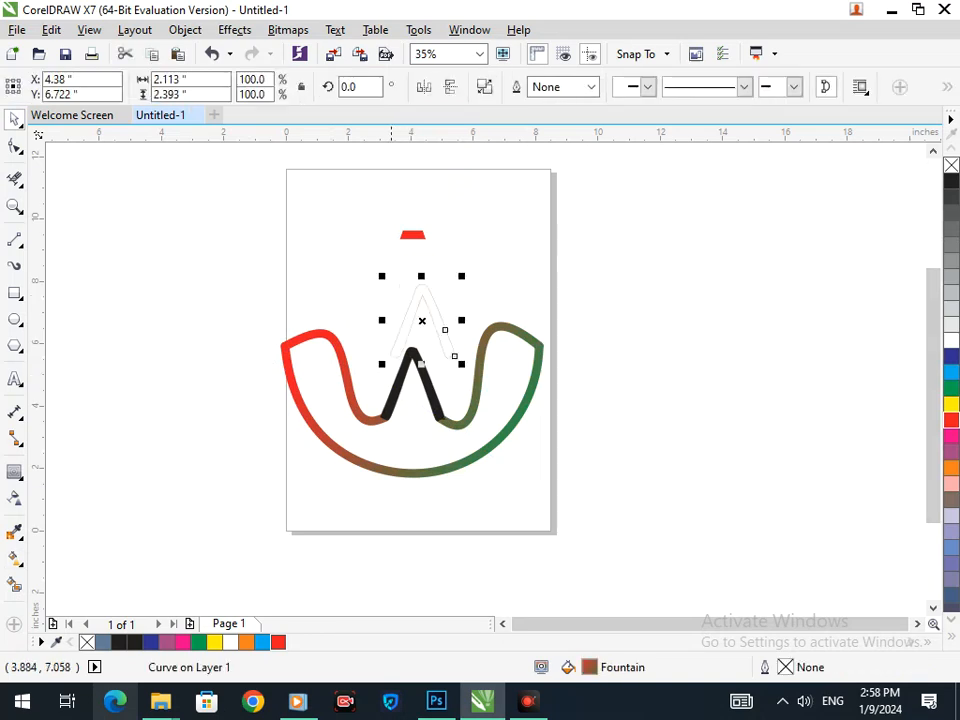
drag(412, 383, 410, 280)
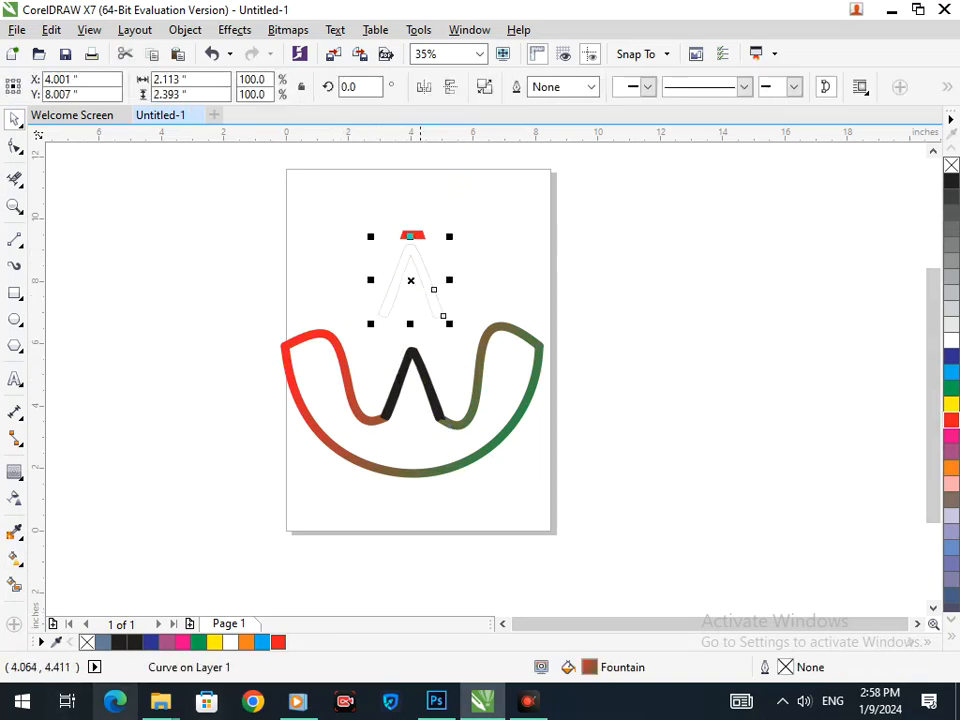
key(ctrl+z)
drag(405, 369, 414, 300)
key(ctrl+z)
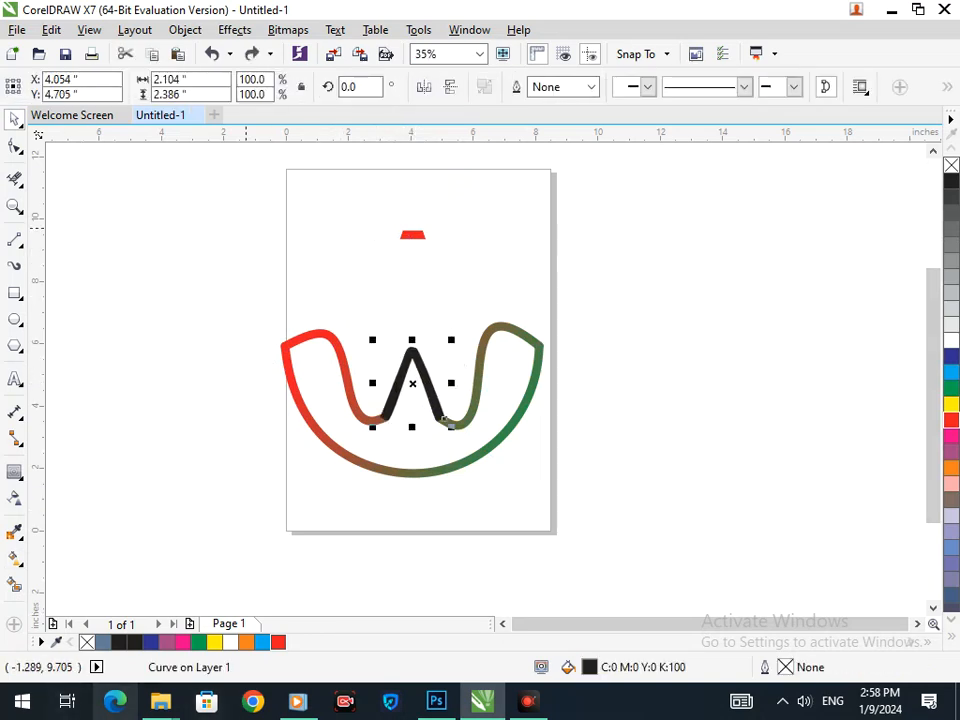
- Convert the letter A's outline to an object and select the black letter shape
click(185, 29)
click(262, 484)
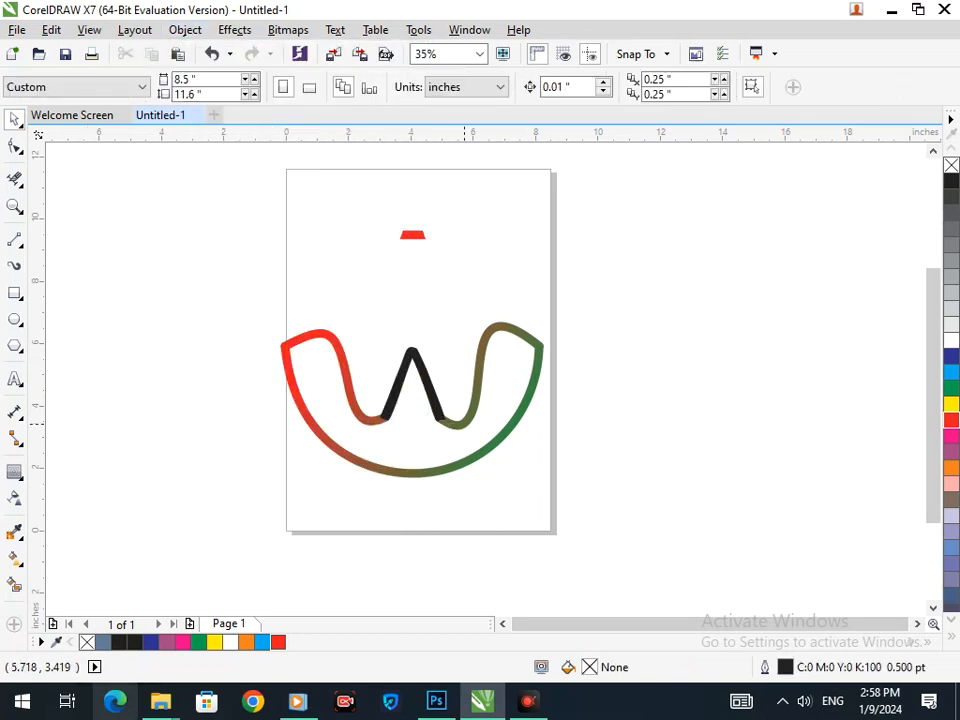
click(466, 455)
drag(464, 455, 436, 410)
click(412, 359)
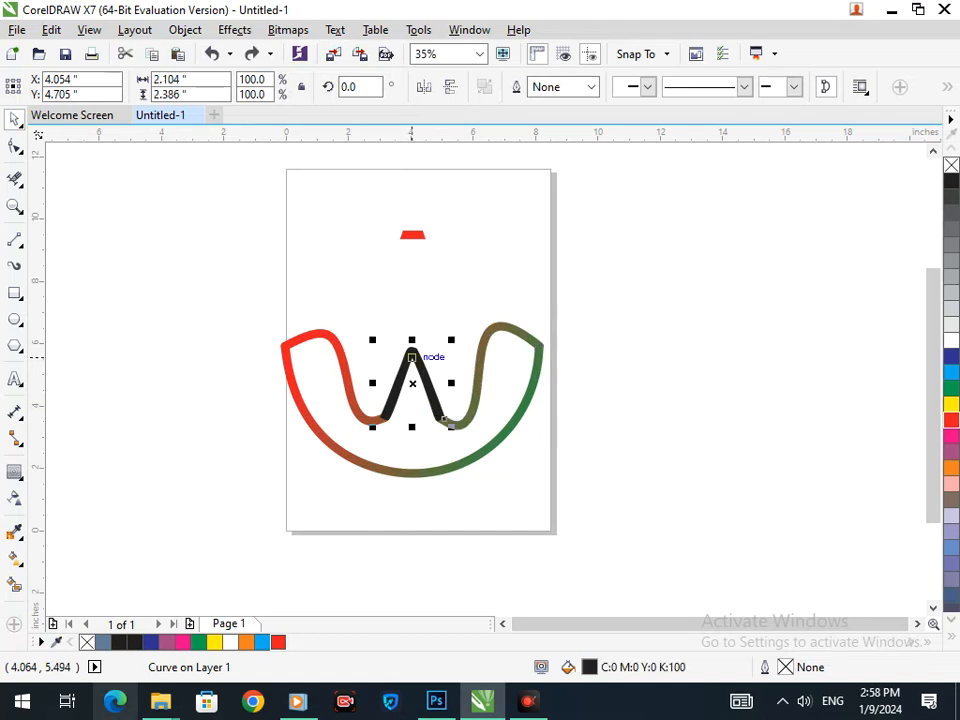
- Copy the red-to-green fountain fill from the right S-curve to the letter A
click(51, 29)
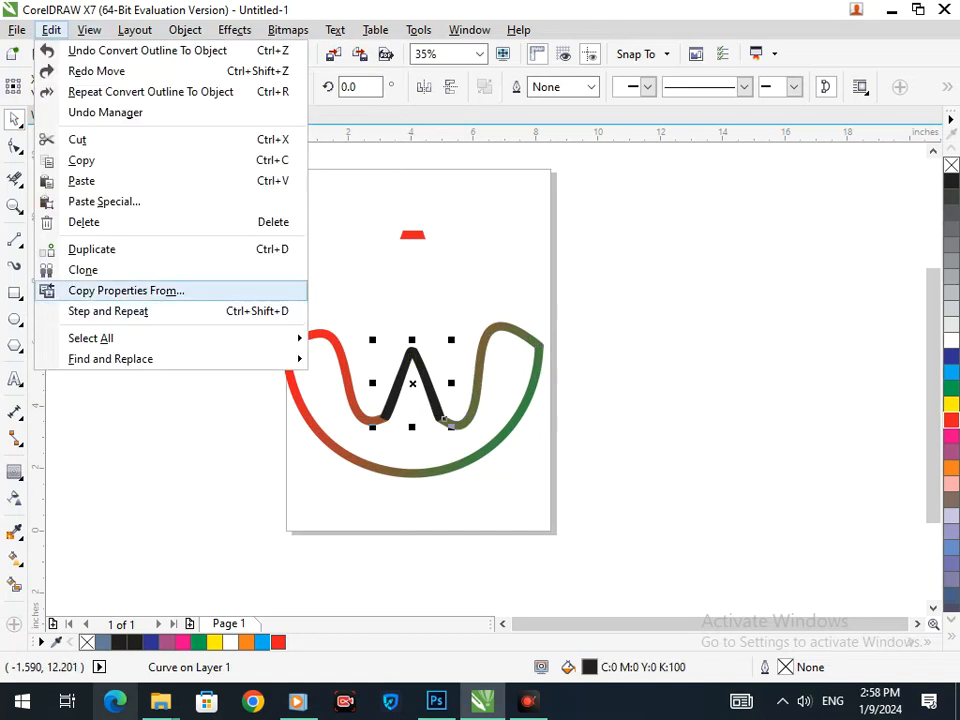
click(107, 289)
key(Return)
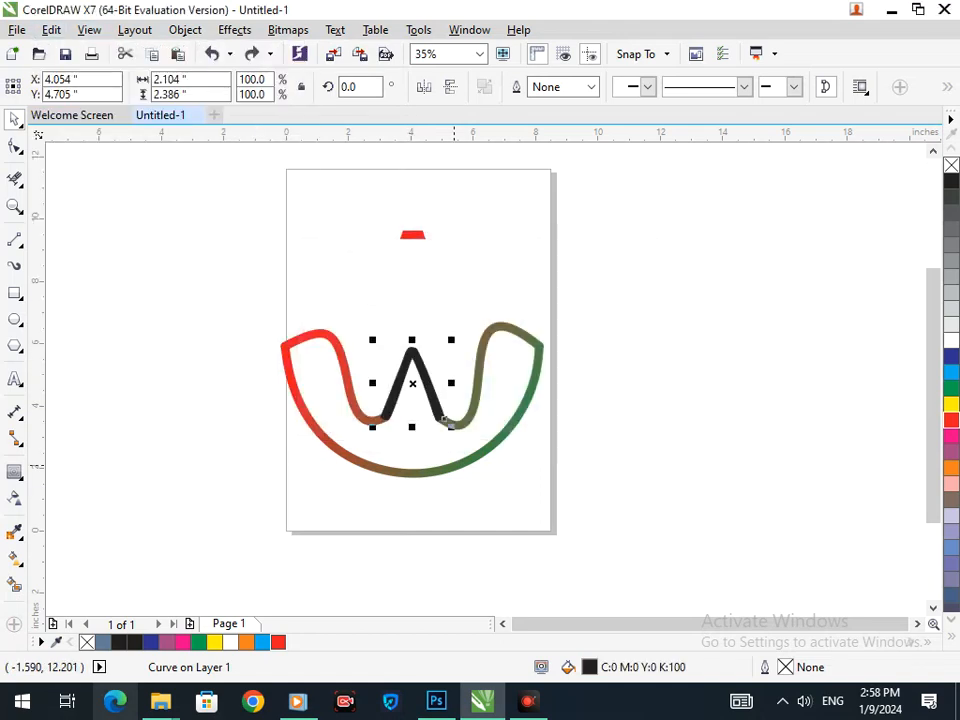
click(447, 422)
- Move the red crossbar down between the letter A's legs and deselect it
drag(373, 236, 413, 400)
click(411, 236)
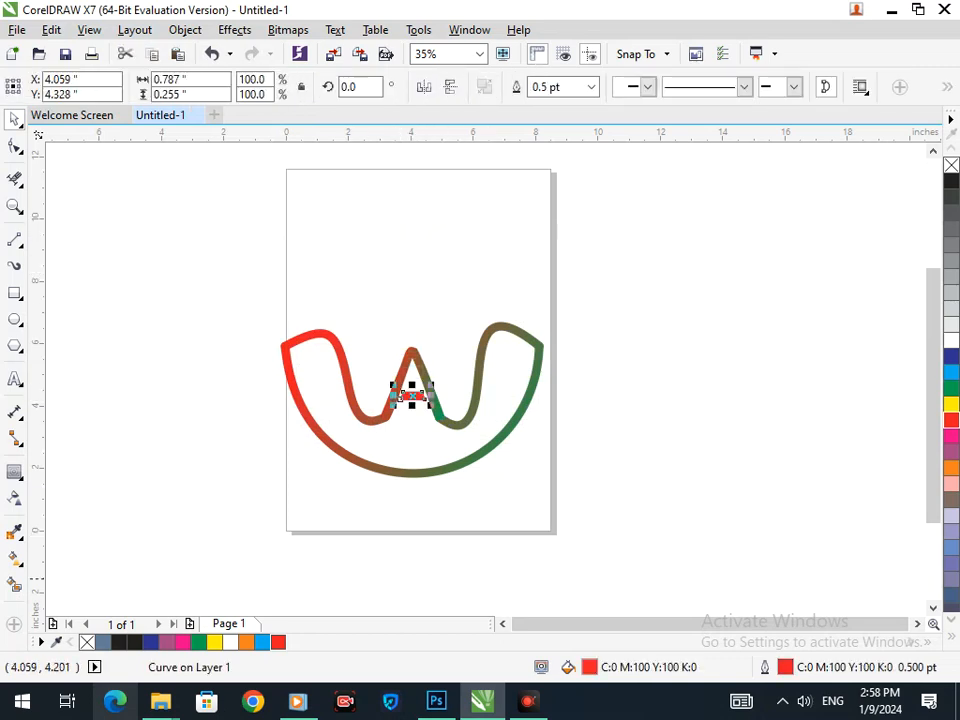
click(528, 579)
- Select the whole logo and move it off the page to the empty canvas above and left of it
scroll(488, 347, down, 2)
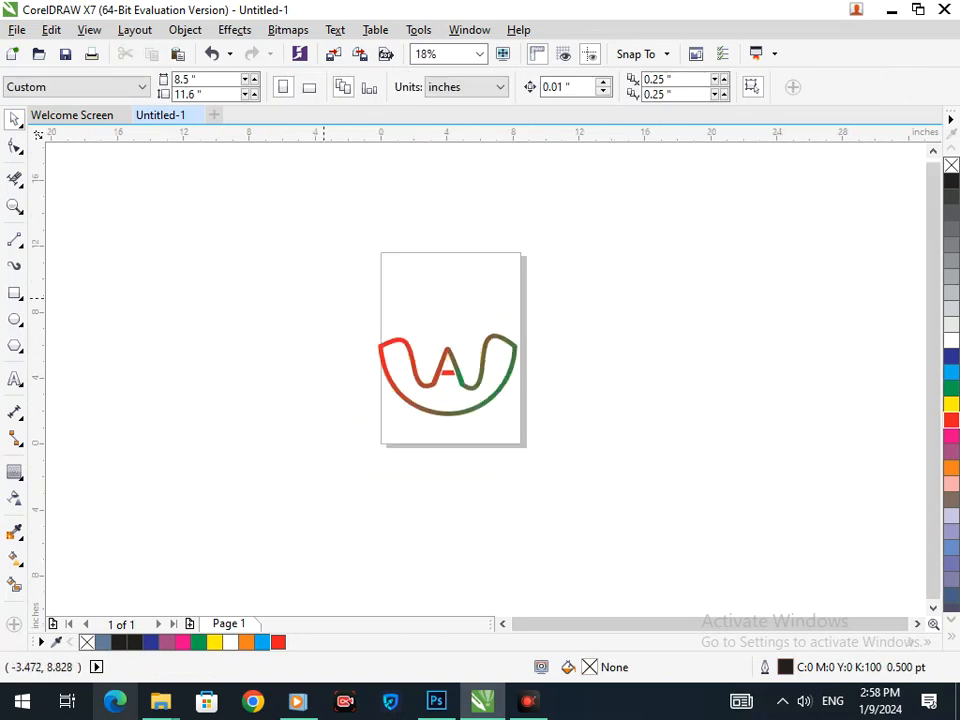
key(F2)
drag(325, 298, 613, 452)
drag(381, 362, 499, 433)
key(F3)
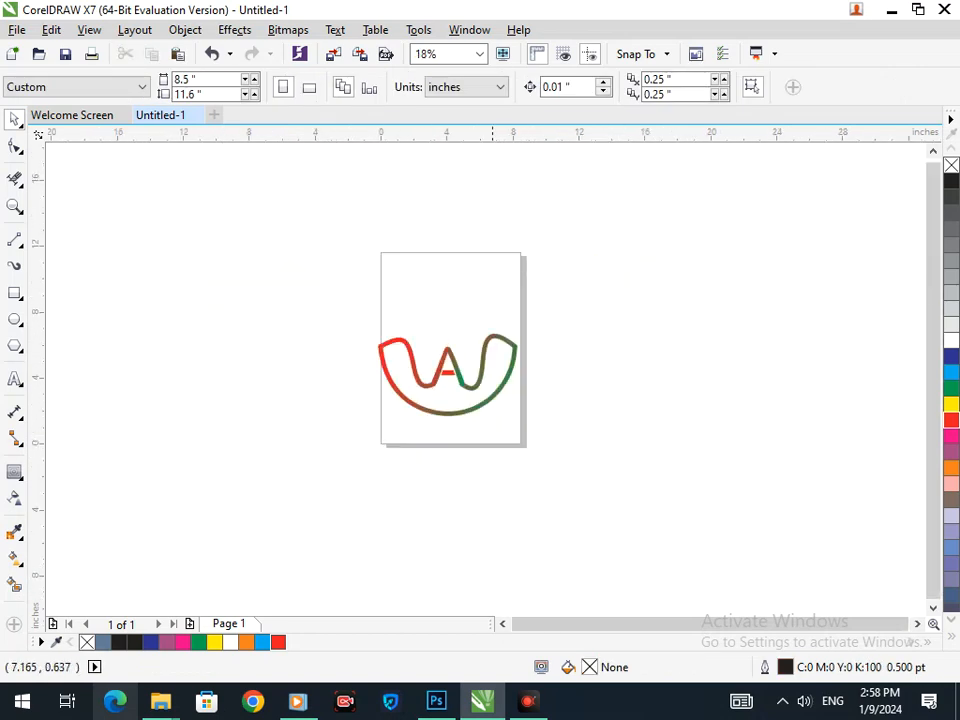
mouse_move(362, 308)
mouse_down()
mouse_move(421, 381)
mouse_move(671, 503)
mouse_up()
key(F3)
drag(466, 372, 183, 246)
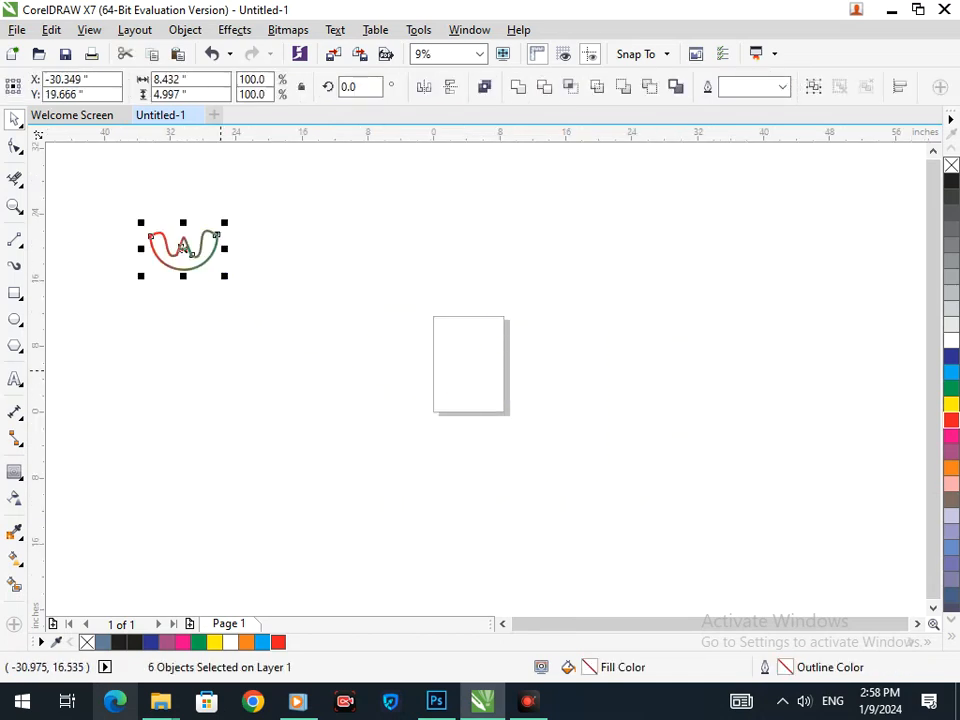
- Add the artistic text COMPANY NAME below the logo and select it
click(124, 208)
key(F2)
drag(124, 208, 249, 301)
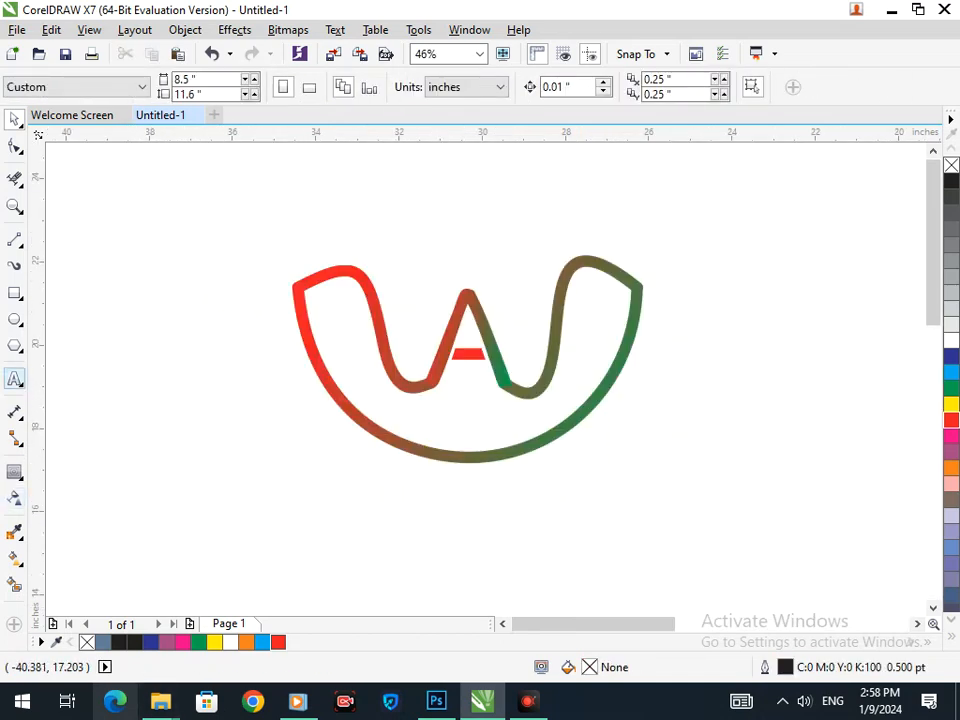
click(15, 378)
click(345, 531)
text(COMPANY)
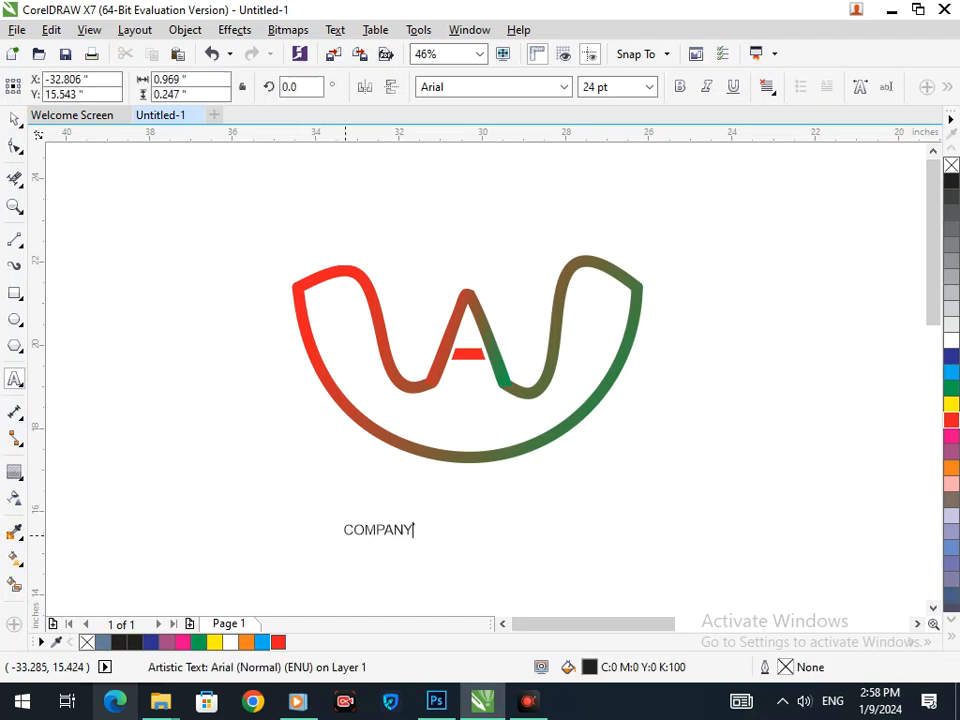
text( NAME)
click(14, 119)
drag(339, 537, 344, 535)
click(339, 537)
click(348, 532)
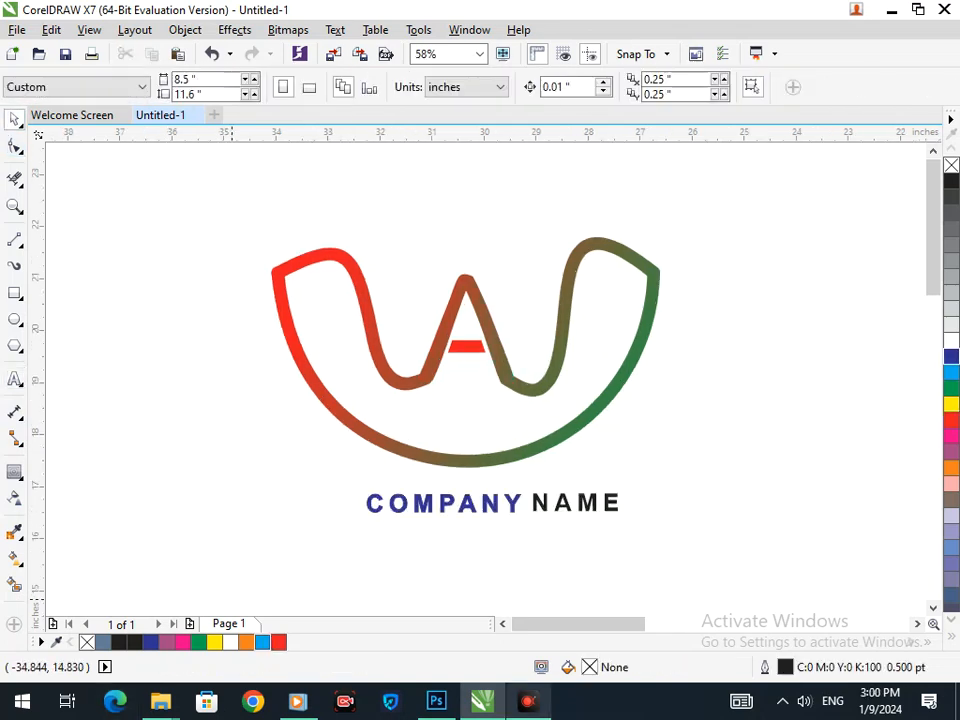